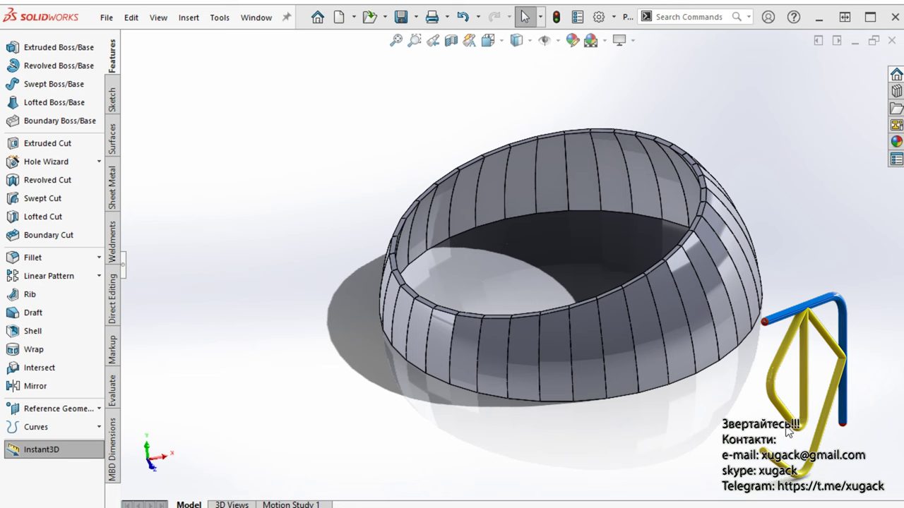
Step: Fit the model and split the window into two views, the right one isometric
{"action": "key", "text": "f"}
{"action": "left_click", "coordinate": [501, 43]}
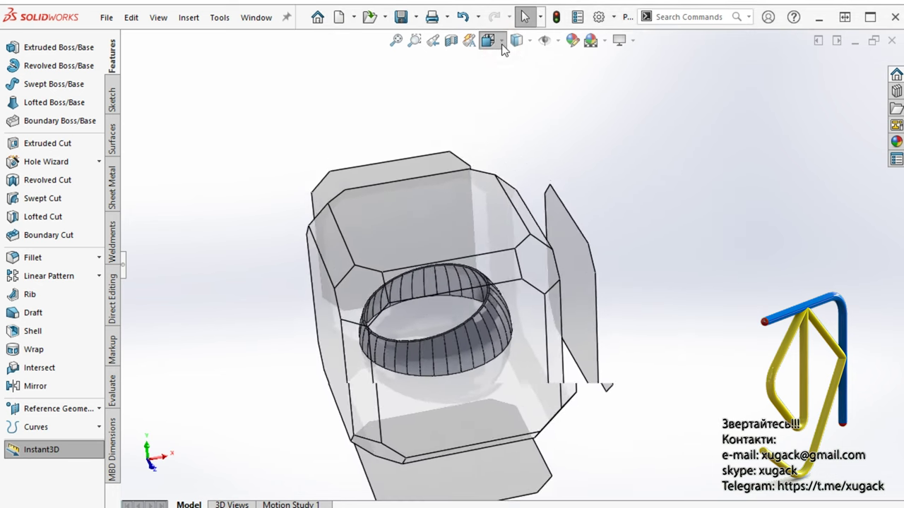
{"action": "left_click", "coordinate": [524, 141]}
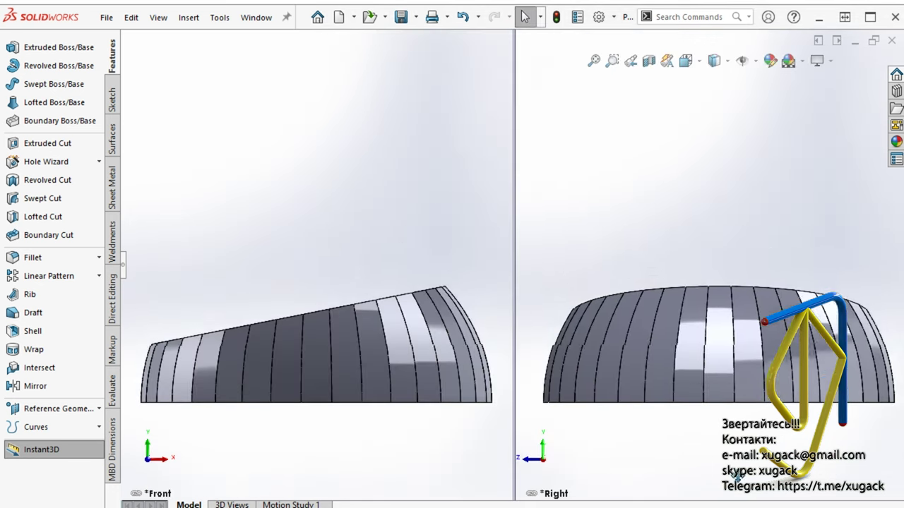
{"action": "left_click", "coordinate": [699, 62]}
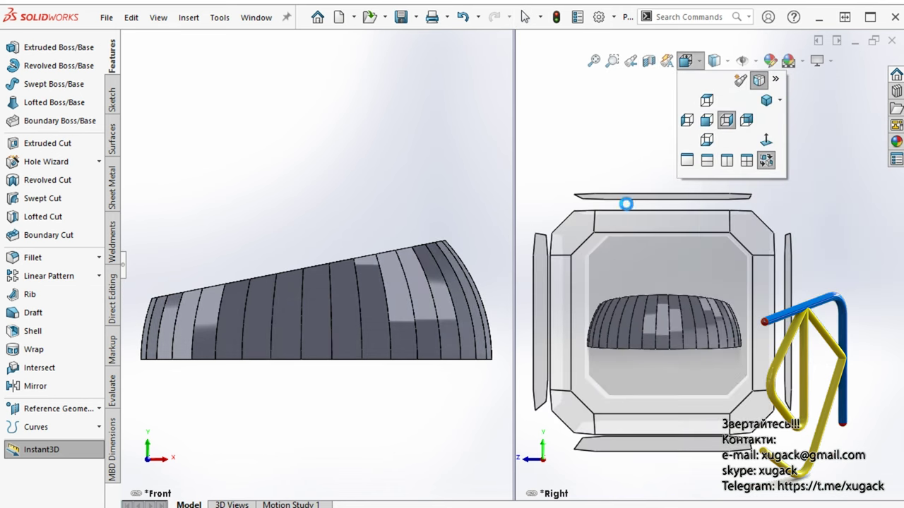
{"action": "left_click", "coordinate": [575, 236]}
Step: Set the left view to isometric and orbit both views to tilted three-quarter angles
{"action": "middle_click_drag", "start_coordinate": [679, 338], "coordinate": [672, 388]}
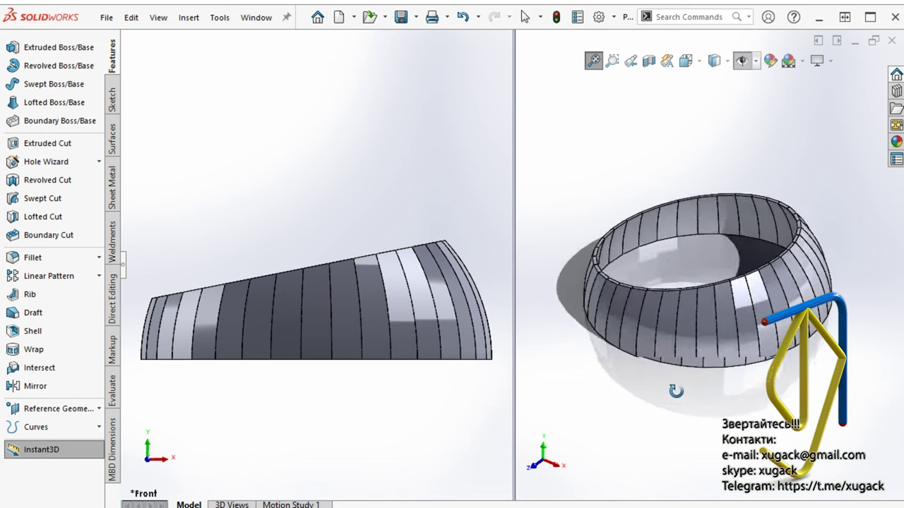
{"action": "left_click", "coordinate": [304, 46]}
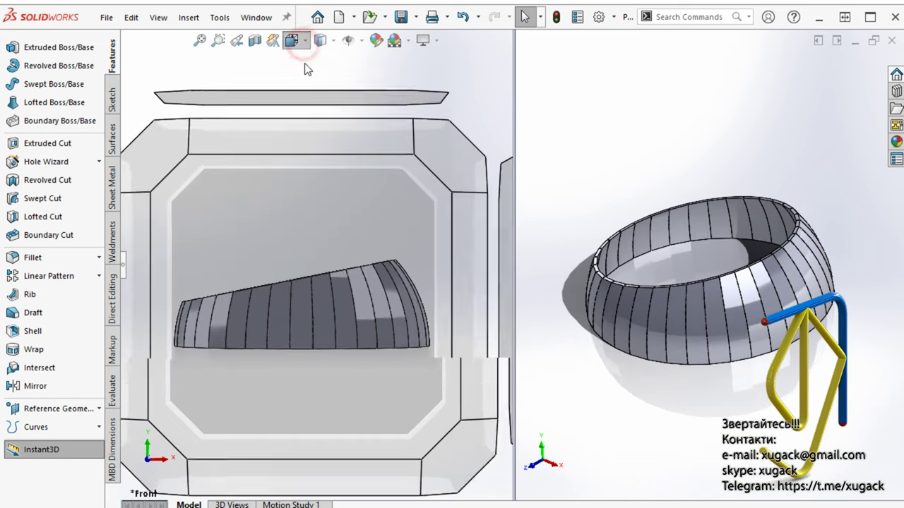
{"action": "left_click", "coordinate": [365, 237]}
{"action": "mouse_move", "coordinate": [405, 303]}
{"action": "middle_mouse_down"}
{"action": "mouse_move", "coordinate": [395, 343]}
{"action": "mouse_move", "coordinate": [308, 264]}
{"action": "mouse_move", "coordinate": [238, 315]}
{"action": "mouse_move", "coordinate": [249, 294]}
{"action": "mouse_move", "coordinate": [389, 284]}
{"action": "mouse_move", "coordinate": [417, 358]}
{"action": "mouse_move", "coordinate": [405, 316]}
{"action": "mouse_move", "coordinate": [317, 317]}
{"action": "mouse_move", "coordinate": [384, 332]}
{"action": "mouse_move", "coordinate": [343, 341]}
{"action": "middle_mouse_up"}
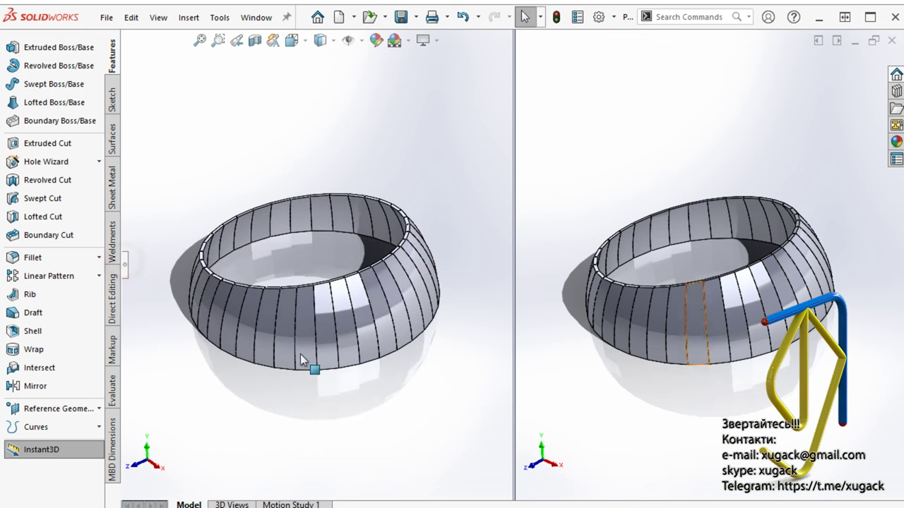
Step: Unsuppress Flat-Pattern30 to preview one dome segment flattened
{"action": "left_click", "coordinate": [127, 273]}
{"action": "scroll", "coordinate": [187, 339], "scroll_direction": "down", "scroll_amount": 9}
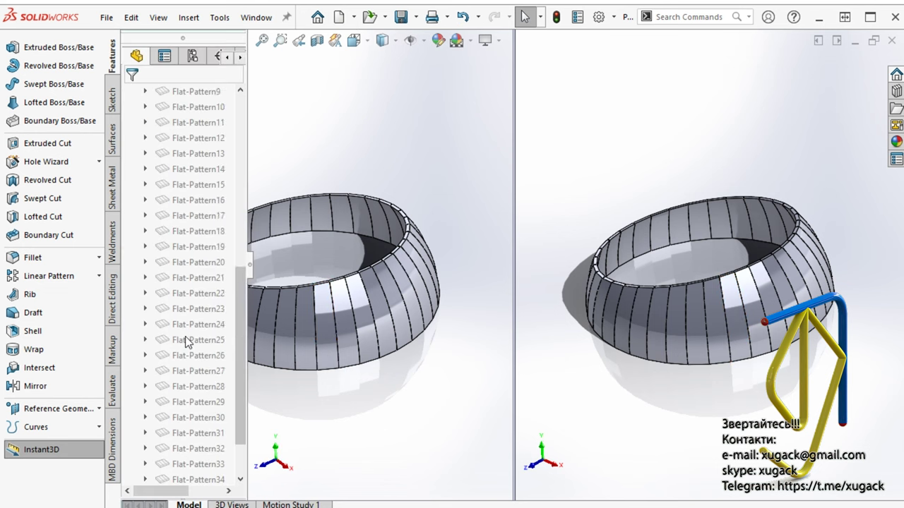
{"action": "scroll", "coordinate": [187, 353], "scroll_direction": "down", "scroll_amount": 1}
{"action": "left_click", "coordinate": [186, 357]}
{"action": "left_click", "coordinate": [220, 317]}
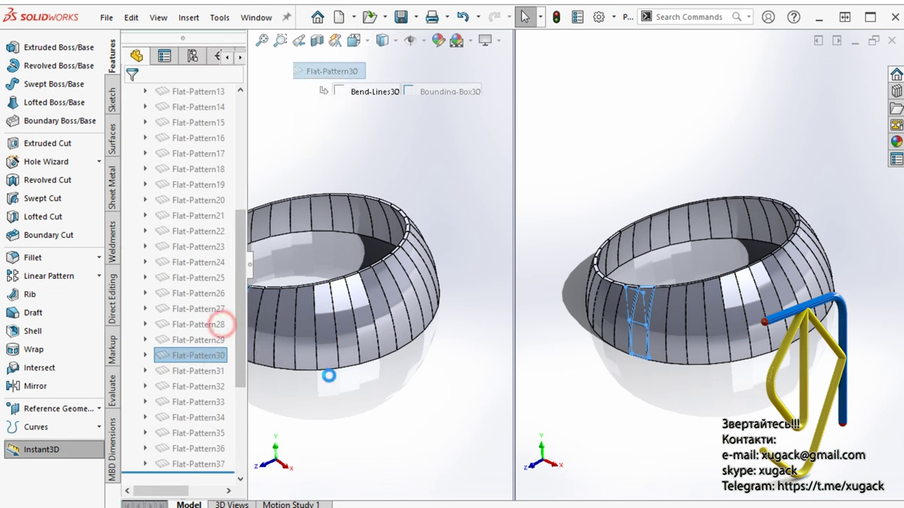
{"action": "scroll", "coordinate": [307, 330], "scroll_direction": "up", "scroll_amount": 2}
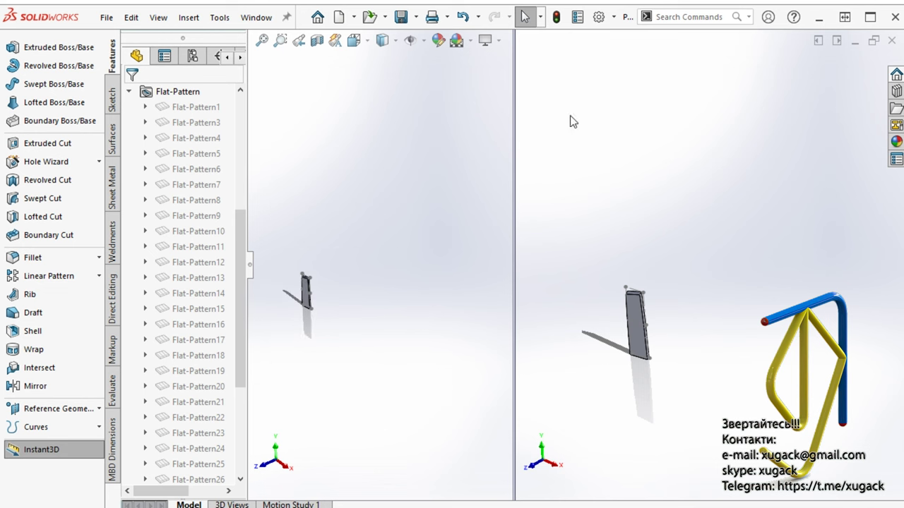
Step: Return to a single view and suppress Flat-Pattern30 to refold the ring
{"action": "left_click", "coordinate": [370, 46]}
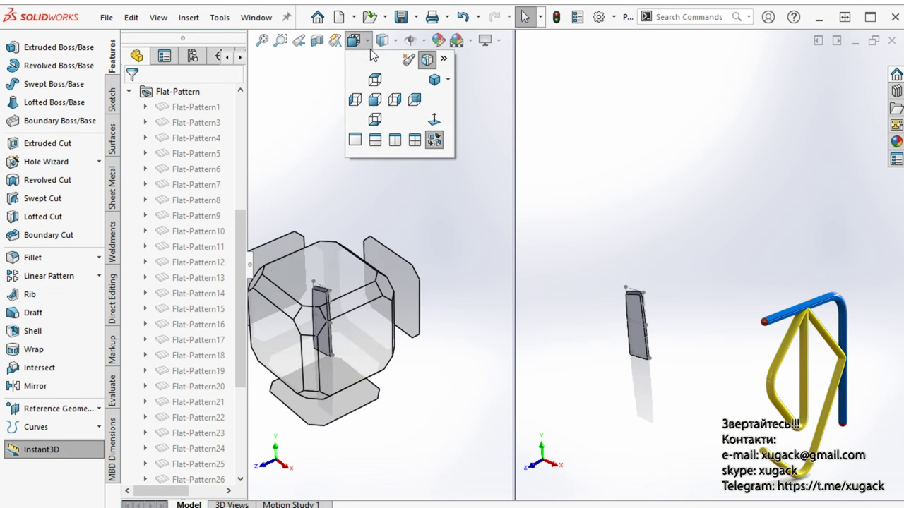
{"action": "left_click", "coordinate": [361, 140]}
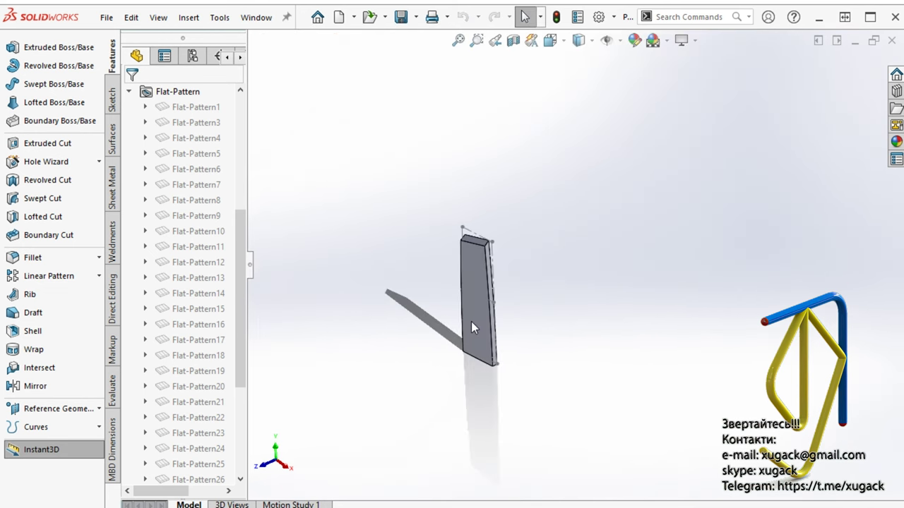
{"action": "scroll", "coordinate": [173, 353], "scroll_direction": "down", "scroll_amount": 4}
{"action": "left_click", "coordinate": [173, 355]}
{"action": "left_click", "coordinate": [202, 313]}
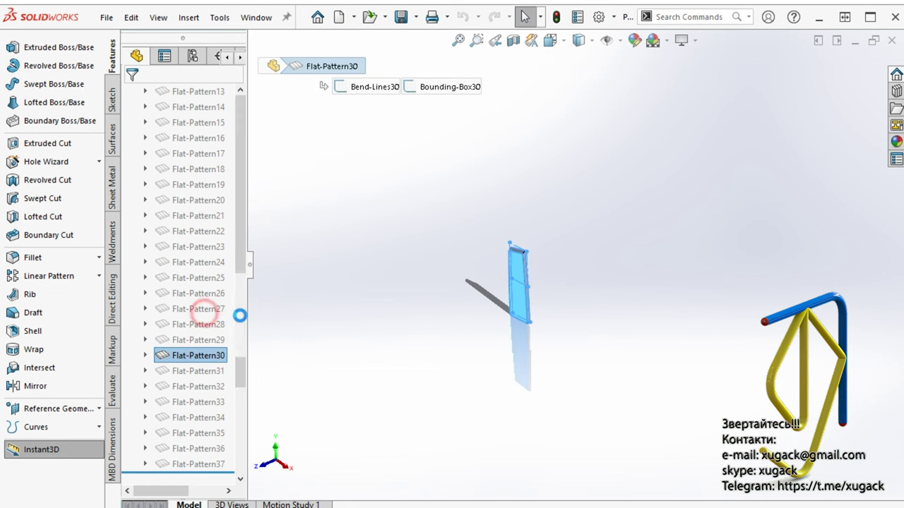
Step: Unsuppress Flat-Pattern3 to inspect another flattened segment, then suppress it again
{"action": "left_click", "coordinate": [630, 282]}
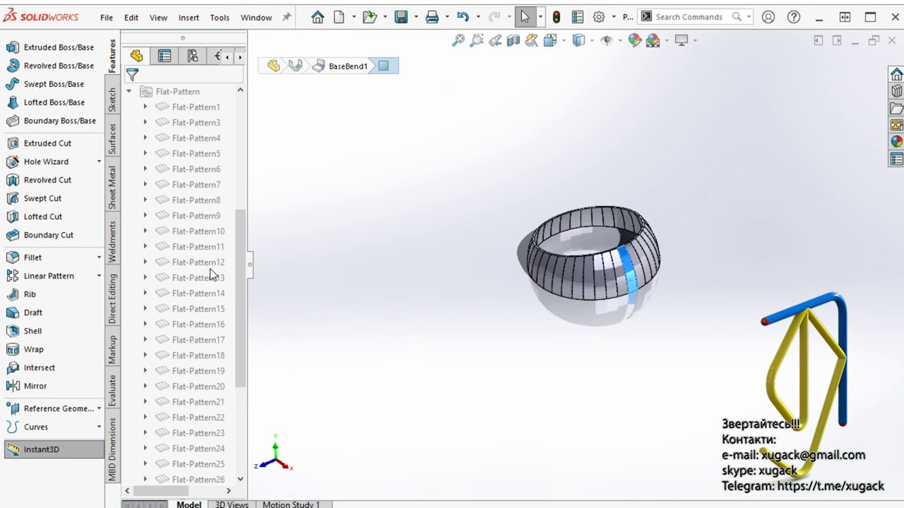
{"action": "left_click", "coordinate": [189, 375]}
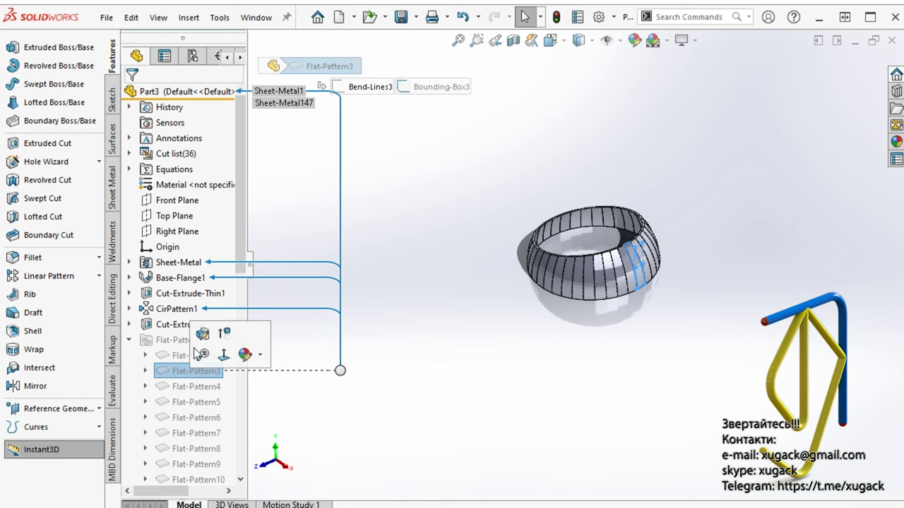
{"action": "left_click", "coordinate": [224, 335]}
{"action": "mouse_move", "coordinate": [638, 268]}
{"action": "middle_mouse_down"}
{"action": "mouse_move", "coordinate": [477, 202]}
{"action": "mouse_move", "coordinate": [586, 238]}
{"action": "mouse_move", "coordinate": [575, 244]}
{"action": "middle_mouse_up"}
{"action": "left_click", "coordinate": [196, 370]}
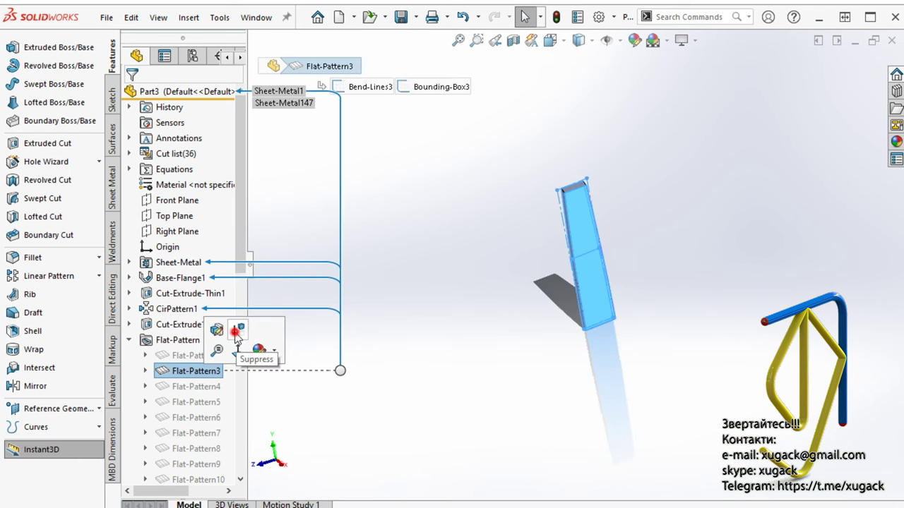
{"action": "left_click", "coordinate": [473, 399]}
{"action": "mouse_move", "coordinate": [488, 402]}
{"action": "middle_mouse_down"}
{"action": "mouse_move", "coordinate": [509, 355]}
{"action": "mouse_move", "coordinate": [668, 343]}
{"action": "mouse_move", "coordinate": [621, 343]}
{"action": "mouse_move", "coordinate": [572, 456]}
{"action": "mouse_move", "coordinate": [574, 411]}
{"action": "middle_mouse_up"}
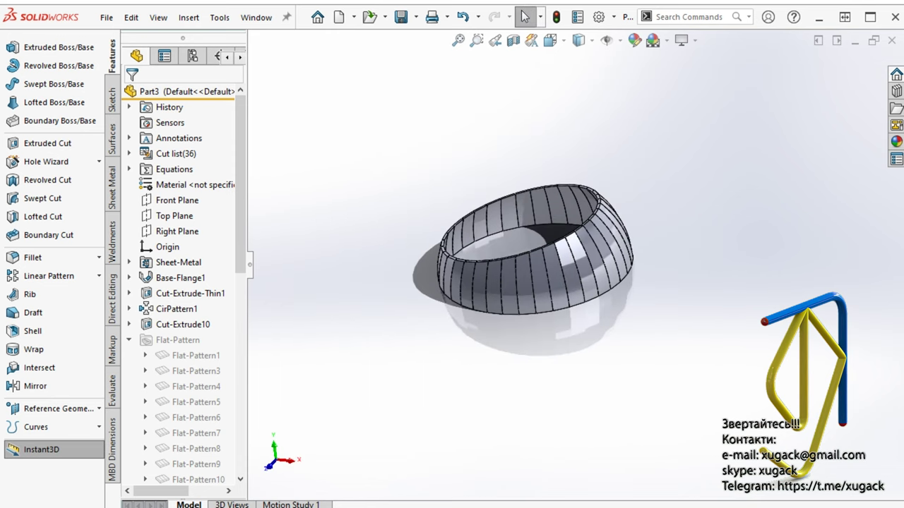
{"action": "left_click", "coordinate": [249, 19]}
Step: Switch to the empty Part4 document and start a sketch on the Front Plane
{"action": "left_click", "coordinate": [268, 205]}
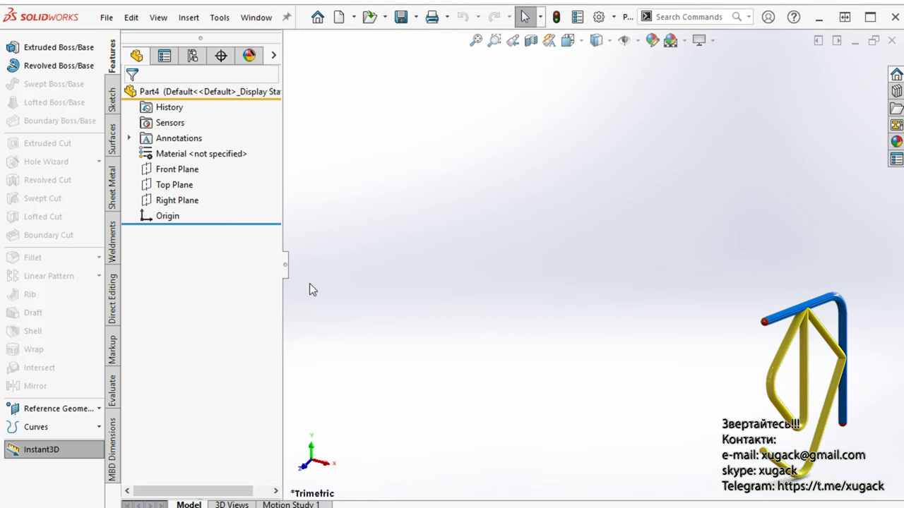
{"action": "left_click", "coordinate": [176, 170]}
{"action": "left_click", "coordinate": [199, 149]}
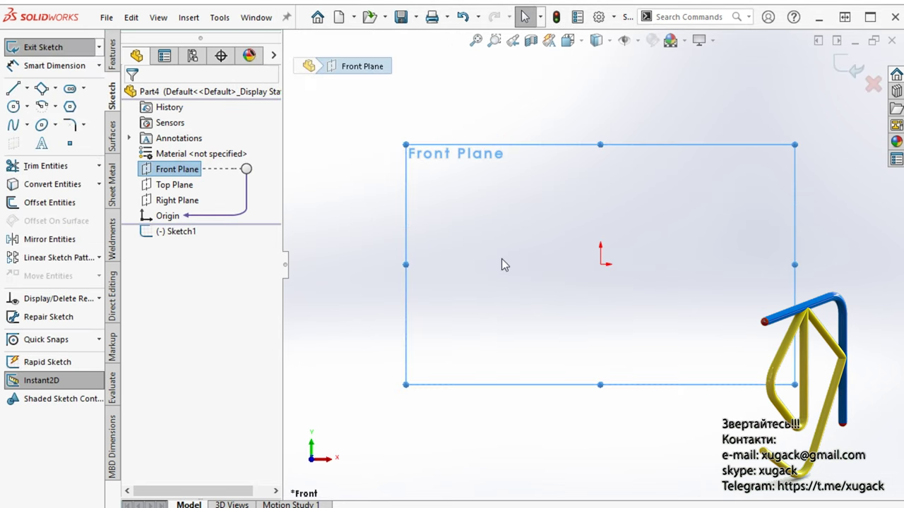
Step: Draw a centre-point arc at the origin, sweeping from the right up to the top
{"action": "left_click", "coordinate": [42, 106]}
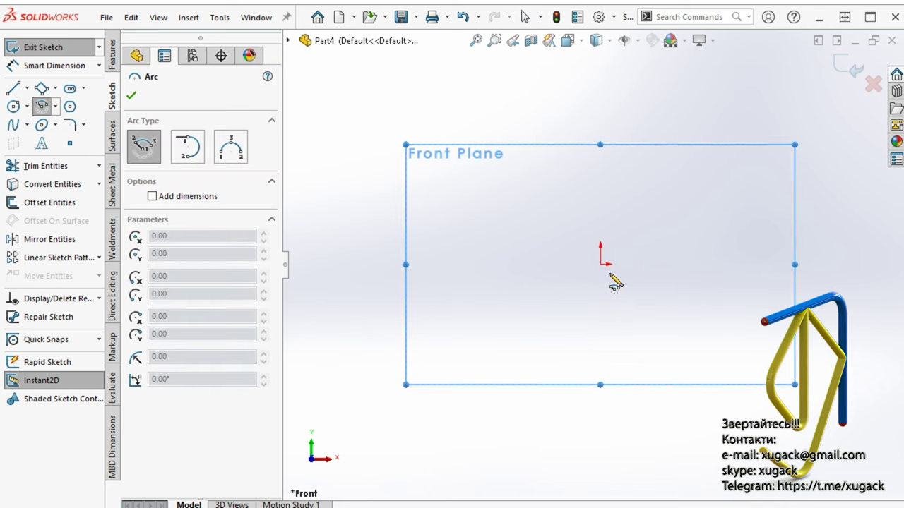
{"action": "left_click", "coordinate": [600, 265]}
{"action": "left_click", "coordinate": [744, 265]}
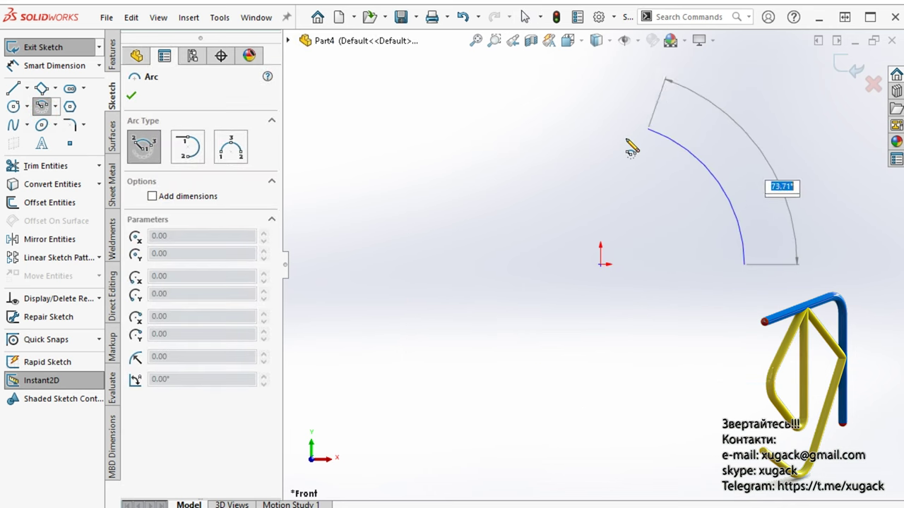
{"action": "left_click", "coordinate": [598, 121]}
{"action": "key", "text": "Escape"}
{"action": "right_click_drag", "start_coordinate": [728, 343], "coordinate": [727, 187]}
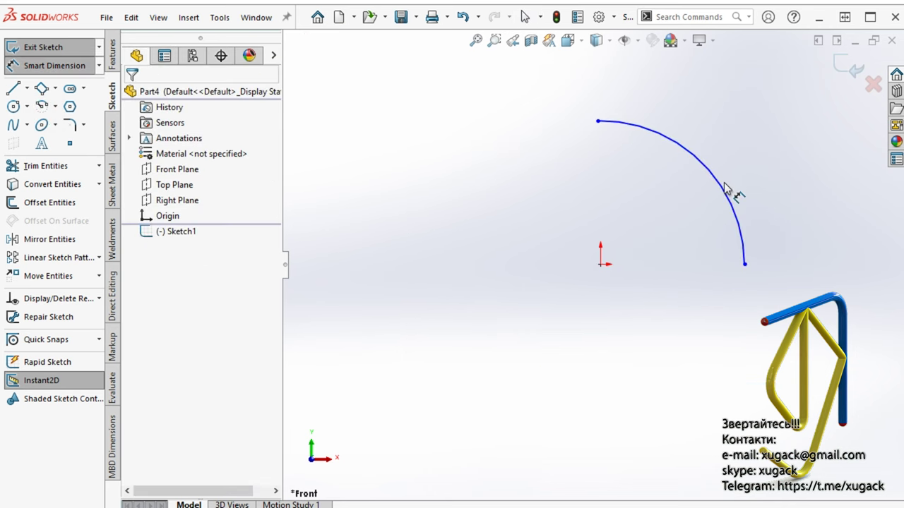
Step: Dimension the arc's radius to 75
{"action": "left_click", "coordinate": [725, 191]}
{"action": "left_click", "coordinate": [775, 183]}
{"action": "type", "text": "75"}
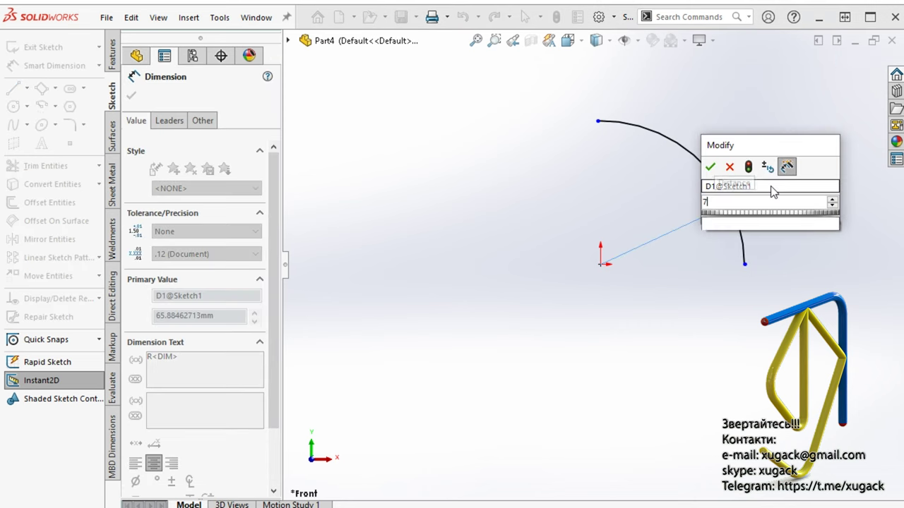
{"action": "key", "text": "Return"}
{"action": "key", "text": "Escape"}
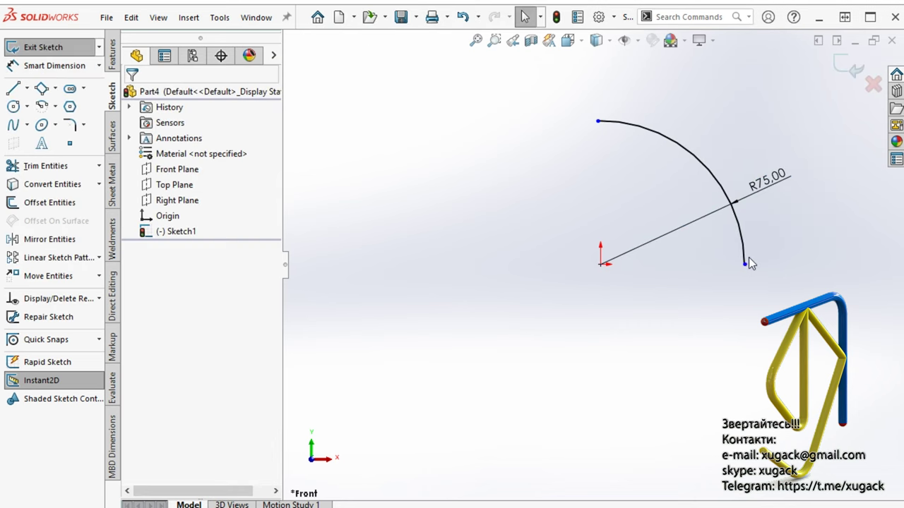
Step: Make the arc's right end horizontal and its top end vertical with the origin
{"action": "left_click", "coordinate": [745, 264]}
{"action": "left_click", "coordinate": [601, 264], "text": "ctrl"}
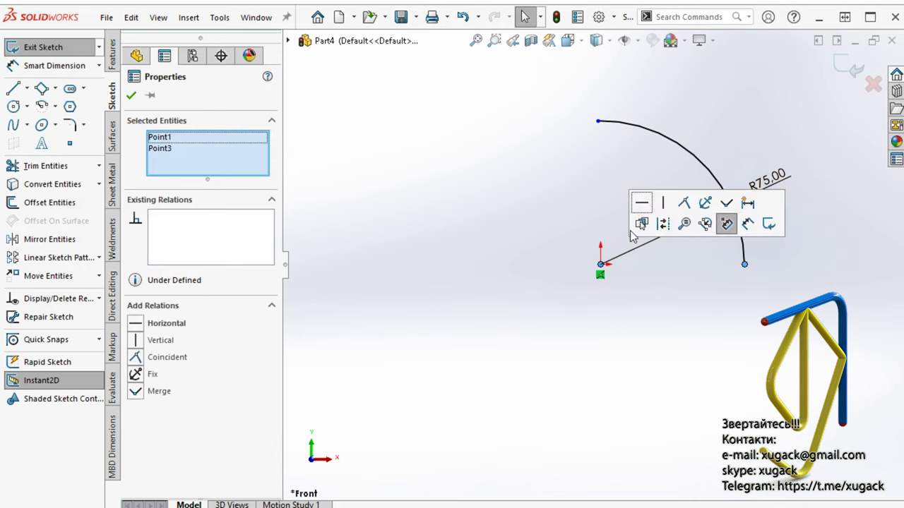
{"action": "left_click", "coordinate": [639, 202]}
{"action": "left_click", "coordinate": [664, 326]}
{"action": "left_click", "coordinate": [599, 267]}
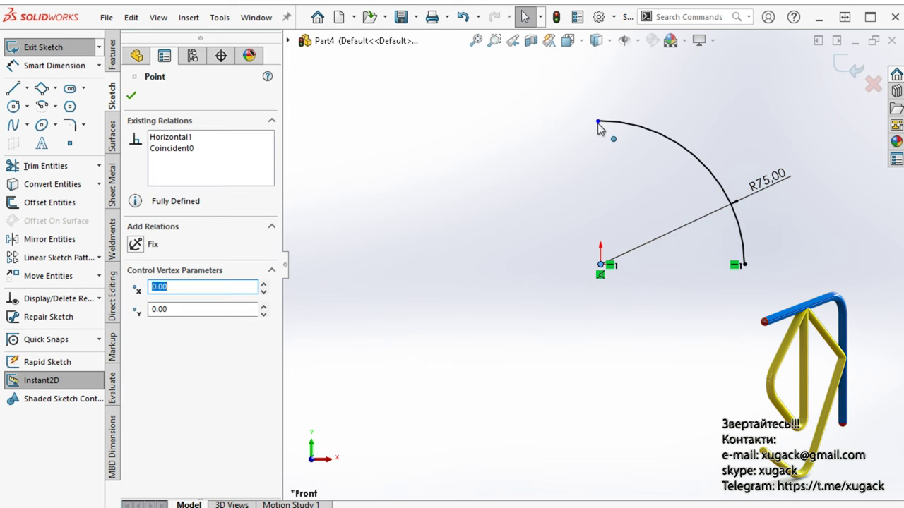
{"action": "left_click", "coordinate": [598, 121], "text": "ctrl"}
{"action": "left_click", "coordinate": [661, 54]}
{"action": "left_click", "coordinate": [665, 293]}
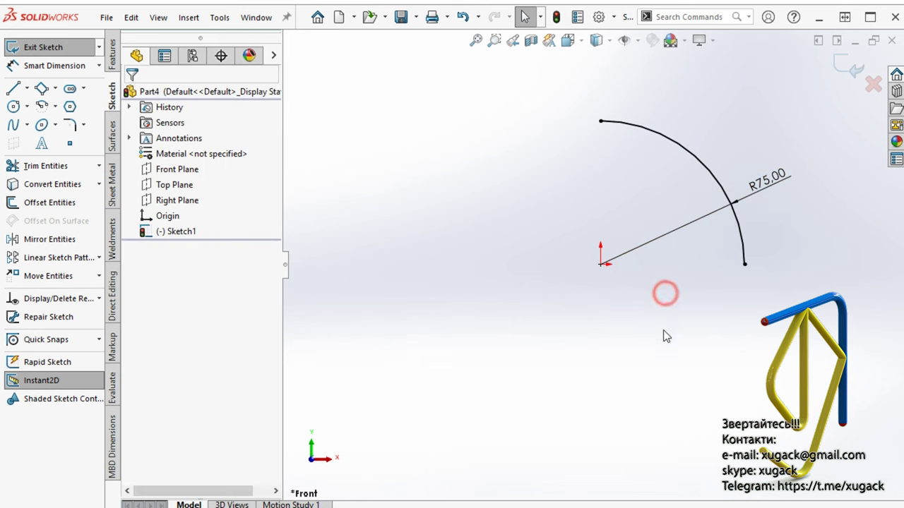
{"action": "scroll", "coordinate": [639, 238], "scroll_direction": "down", "scroll_amount": 2}
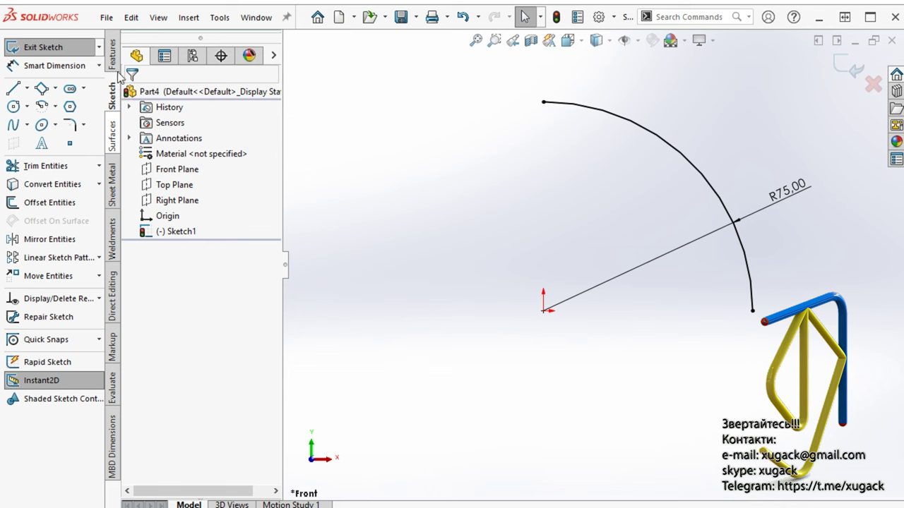
Step: Create a base flange from the arc, 30 mm wide with a Mid Plane end condition
{"action": "left_click", "coordinate": [112, 185]}
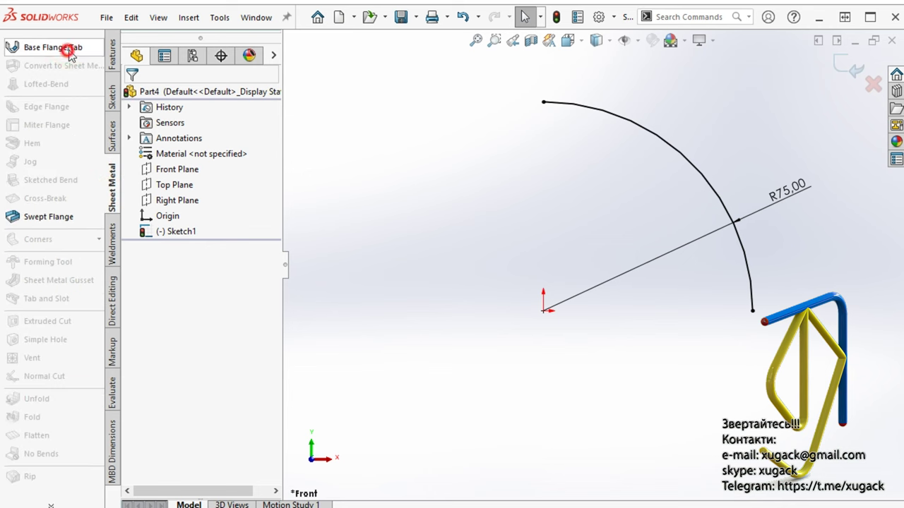
{"action": "left_click", "coordinate": [68, 49]}
{"action": "left_click", "coordinate": [249, 186]}
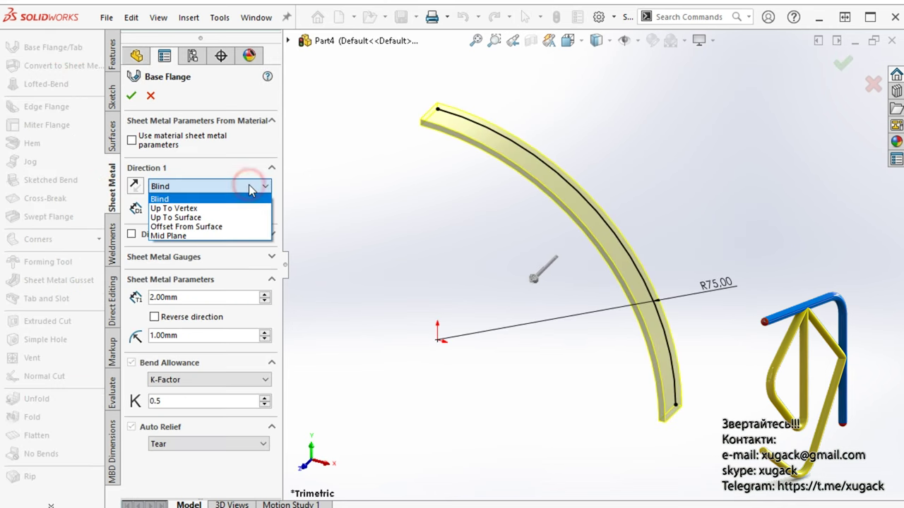
{"action": "left_click", "coordinate": [415, 255]}
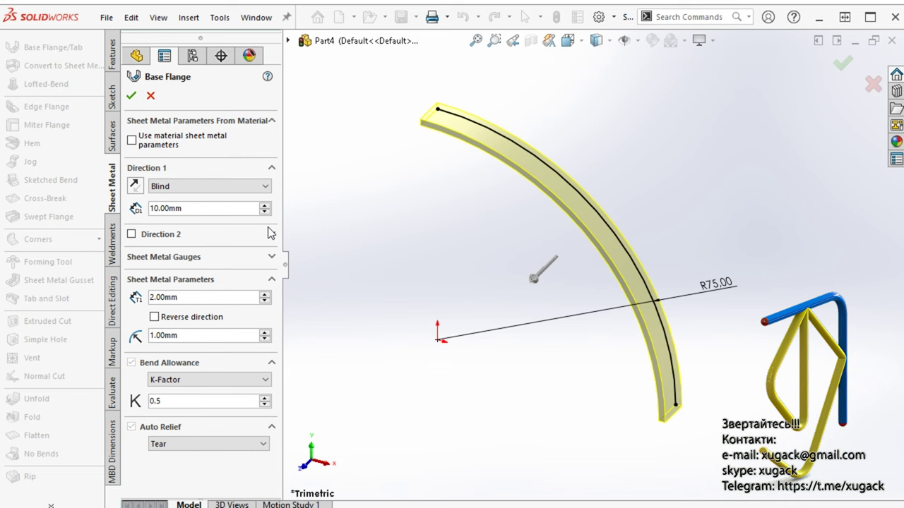
{"action": "left_click", "coordinate": [262, 187]}
{"action": "left_click", "coordinate": [259, 235]}
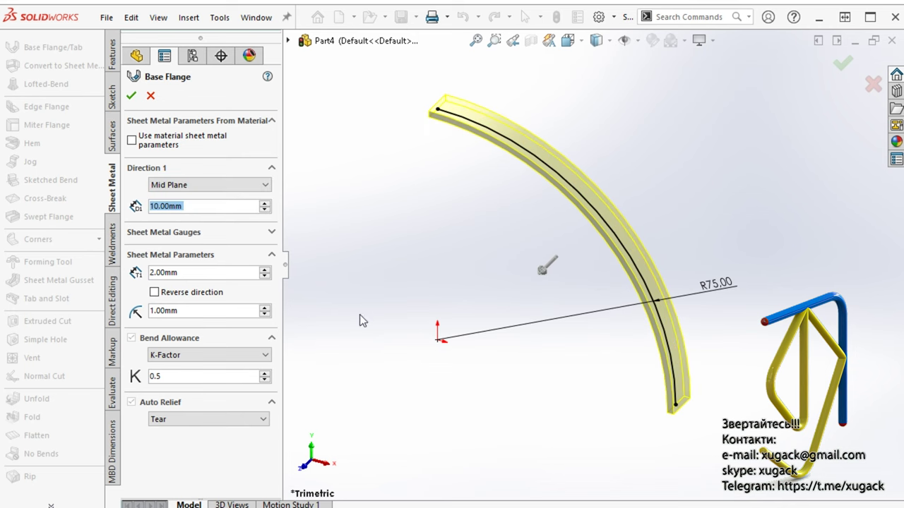
{"action": "left_click", "coordinate": [265, 204]}
{"action": "left_click", "coordinate": [265, 204]}
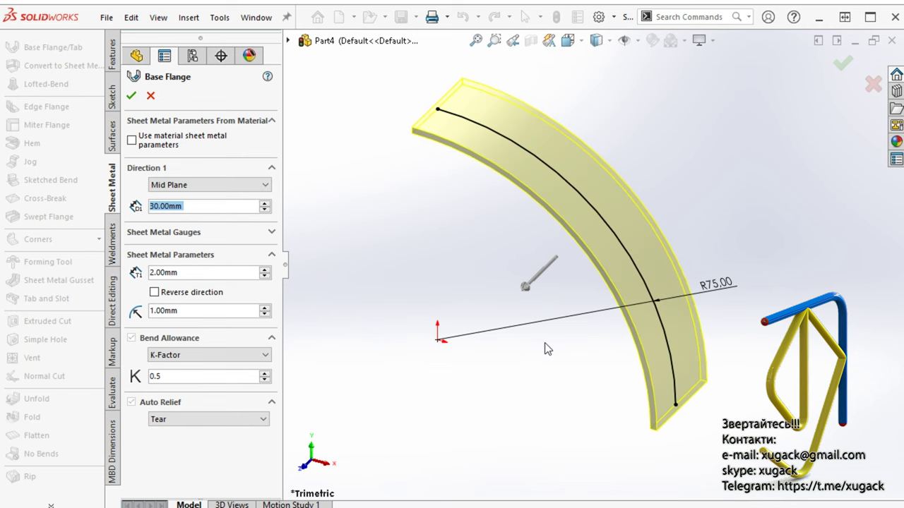
{"action": "scroll", "coordinate": [547, 348], "scroll_direction": "up", "scroll_amount": 3}
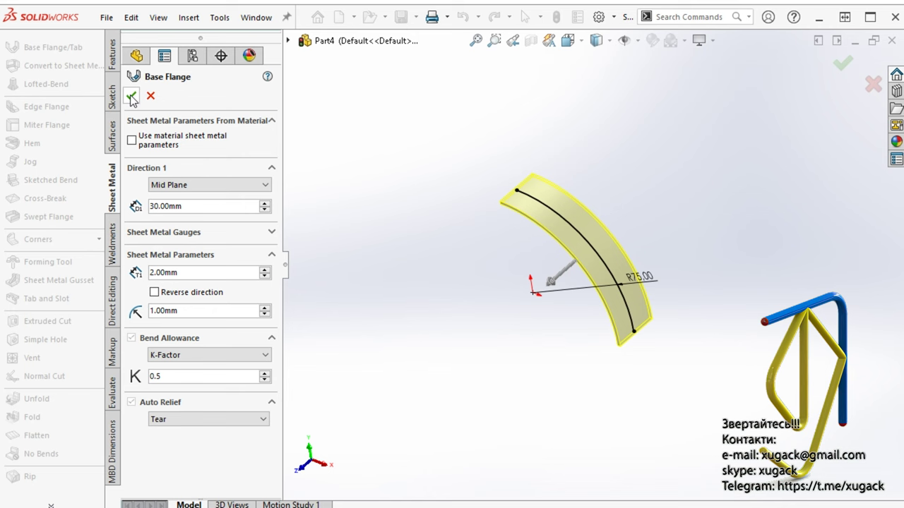
{"action": "right_click", "coordinate": [492, 394]}
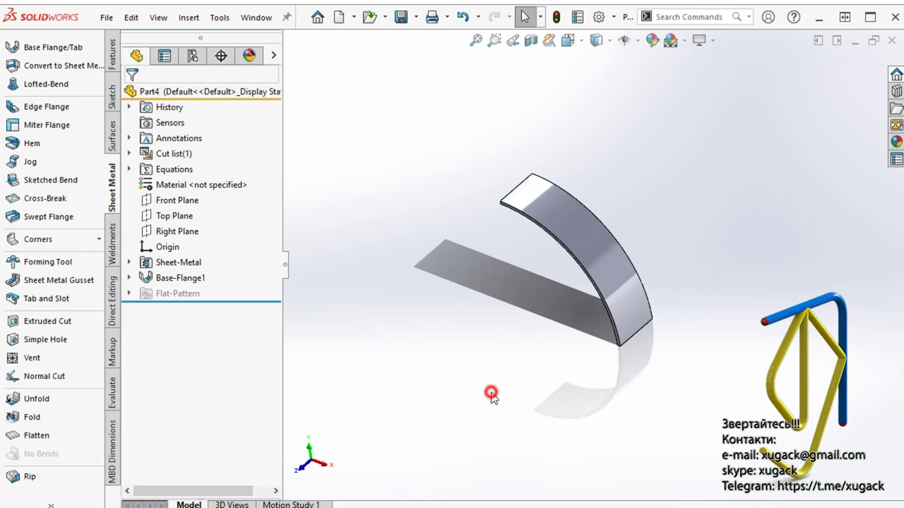
{"action": "left_click", "coordinate": [182, 219]}
Step: Draw a closed triangle on the Top Plane from the origin out past the flange
{"action": "left_click", "coordinate": [197, 198]}
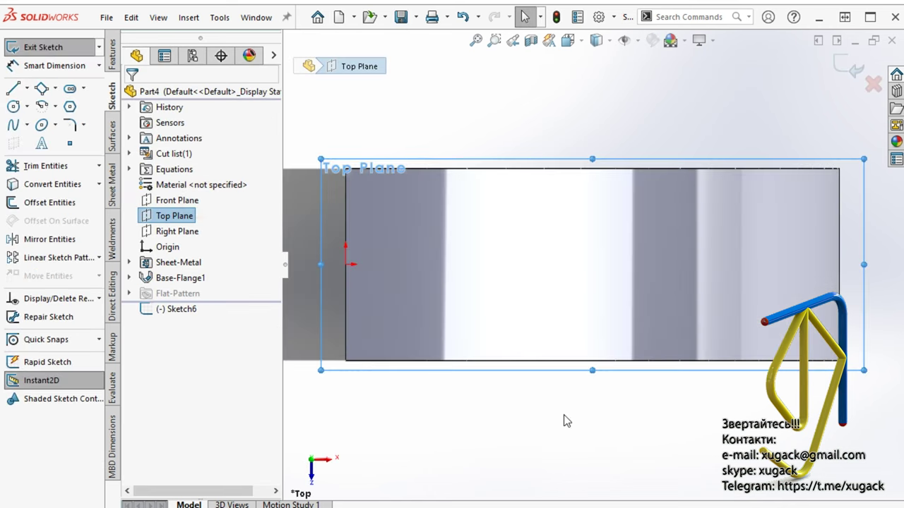
{"action": "left_click", "coordinate": [564, 420]}
{"action": "left_click", "coordinate": [14, 87]}
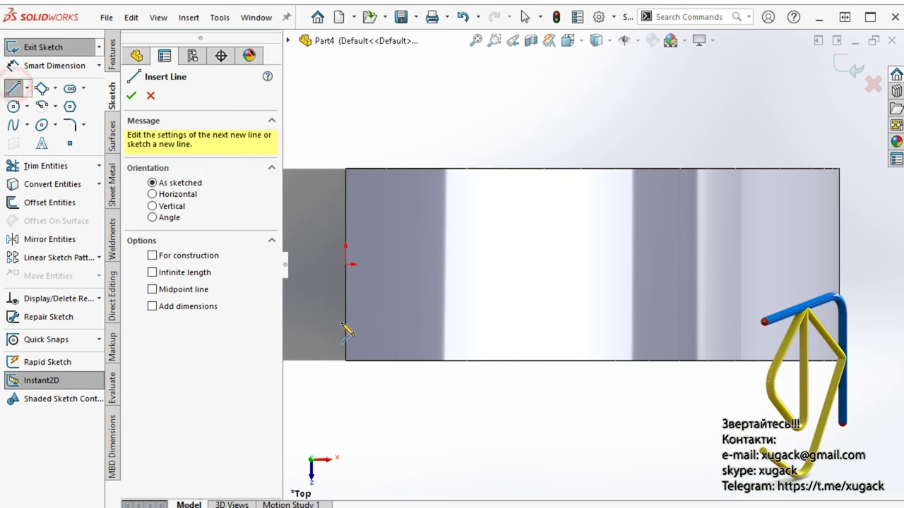
{"action": "left_click", "coordinate": [346, 265]}
{"action": "scroll", "coordinate": [589, 275], "scroll_direction": "up", "scroll_amount": 3}
{"action": "left_click", "coordinate": [771, 220]}
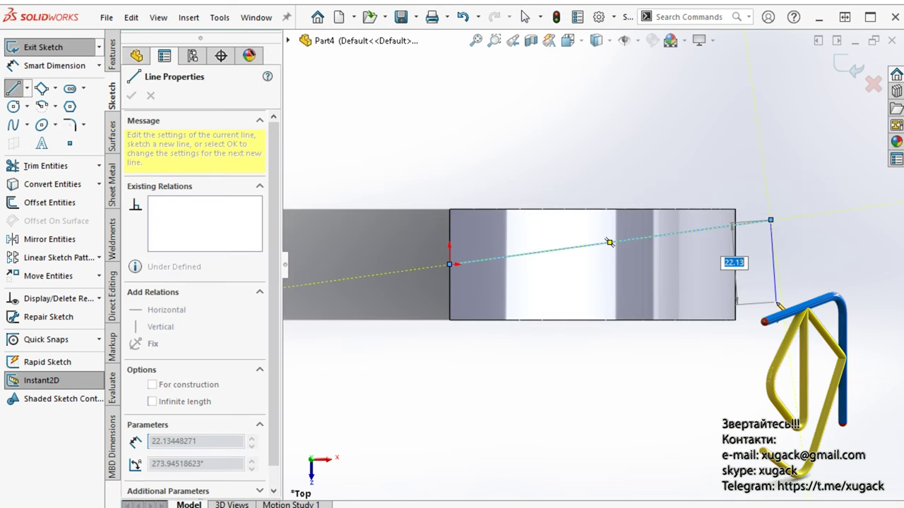
{"action": "left_click", "coordinate": [771, 304]}
{"action": "left_click", "coordinate": [449, 264]}
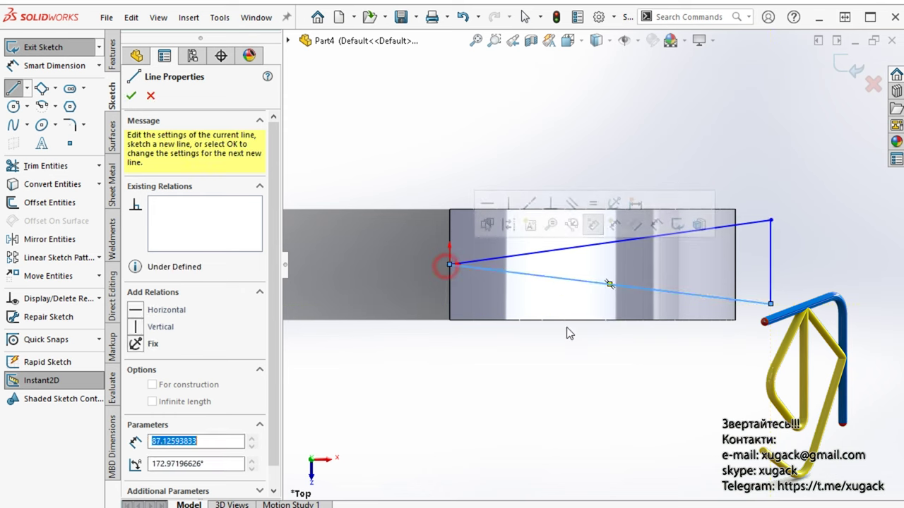
{"action": "key", "text": "Escape"}
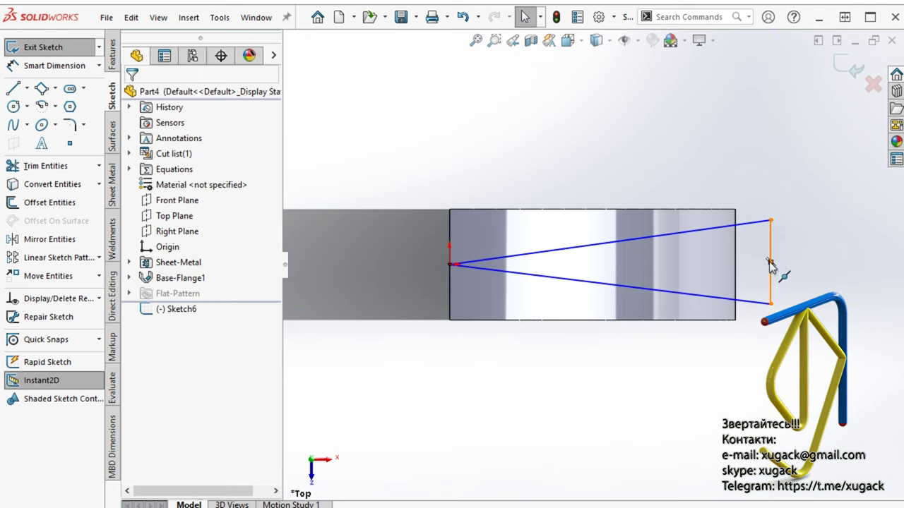
Step: Make the vertical side's midpoint horizontal with the origin
{"action": "left_click", "coordinate": [769, 265]}
{"action": "left_click", "coordinate": [449, 264], "text": "ctrl"}
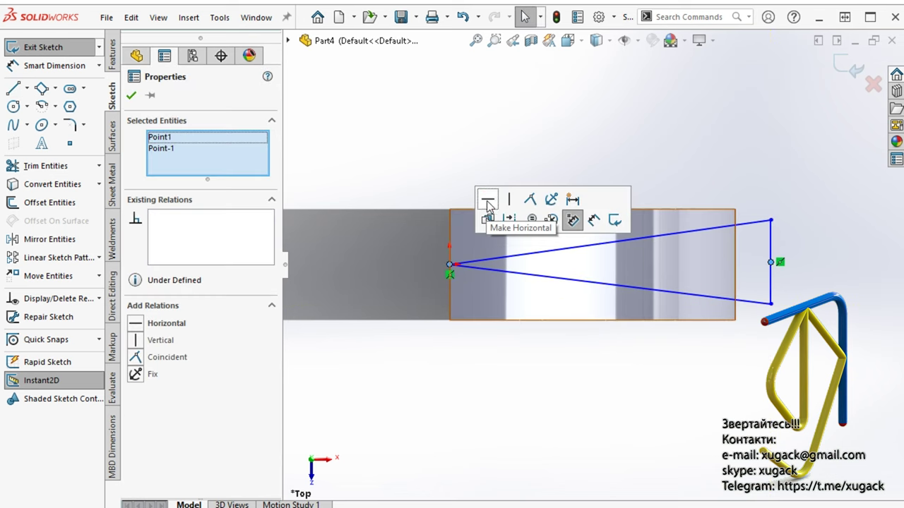
{"action": "left_click", "coordinate": [486, 200]}
{"action": "key", "text": "Escape"}
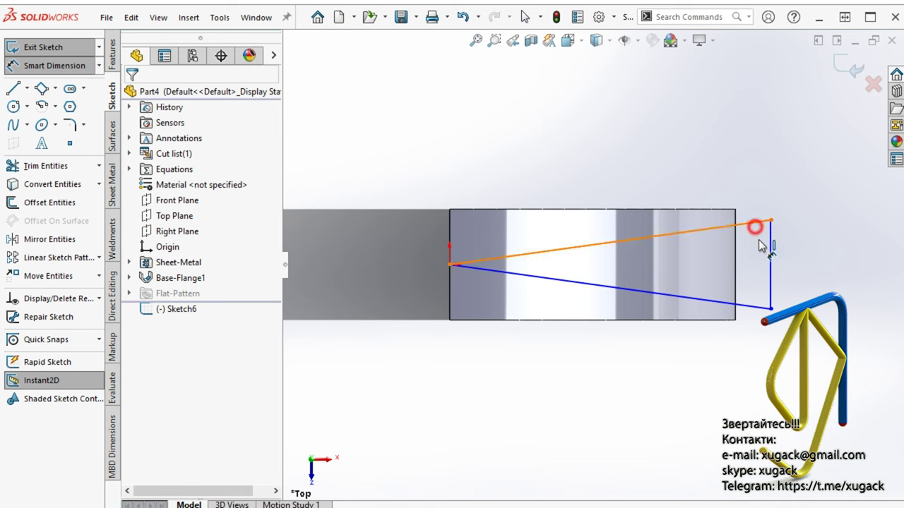
Step: Dimension the triangle's tip angle to 10°
{"action": "left_click", "coordinate": [755, 227]}
{"action": "left_click", "coordinate": [746, 303]}
{"action": "left_click", "coordinate": [810, 252]}
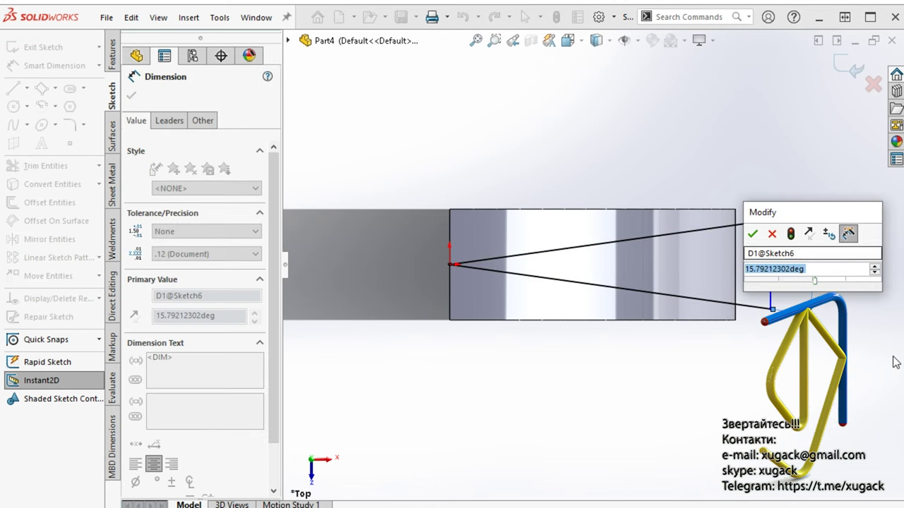
{"action": "type", "text": "10"}
{"action": "key", "text": "Return"}
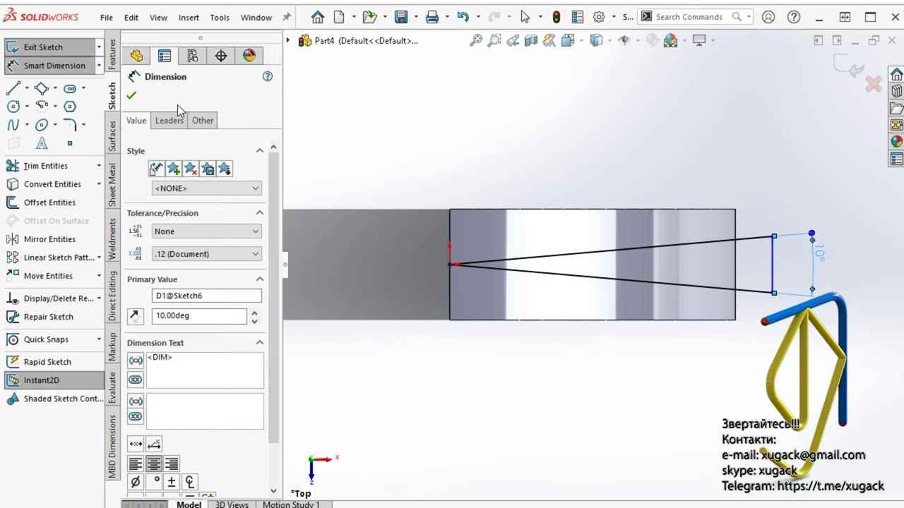
{"action": "left_click", "coordinate": [131, 96]}
{"action": "left_click", "coordinate": [112, 55]}
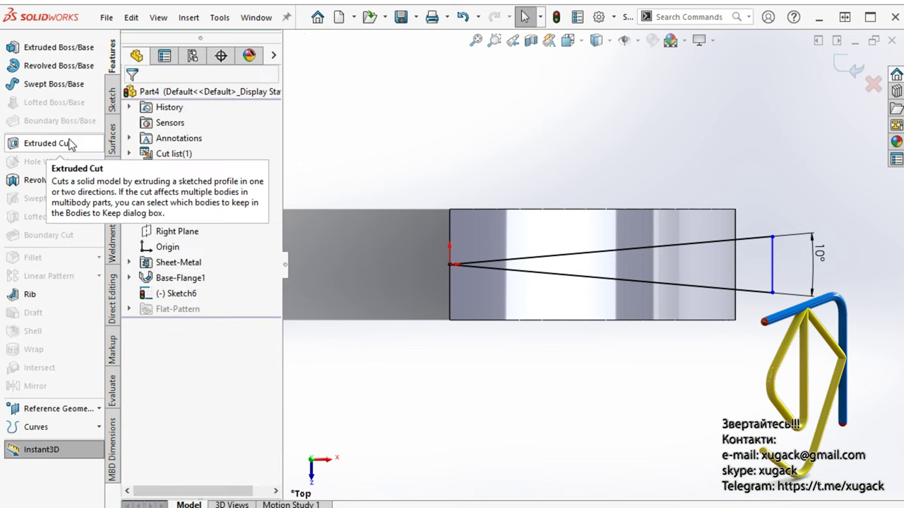
Step: Start an extruded cut from the triangle as a thin feature 32.00 mm thick
{"action": "left_click", "coordinate": [71, 142]}
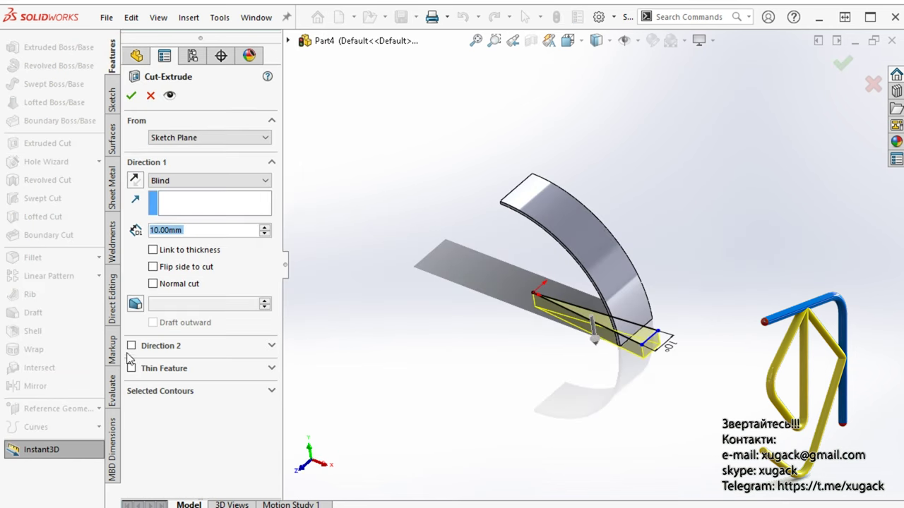
{"action": "left_click", "coordinate": [130, 346]}
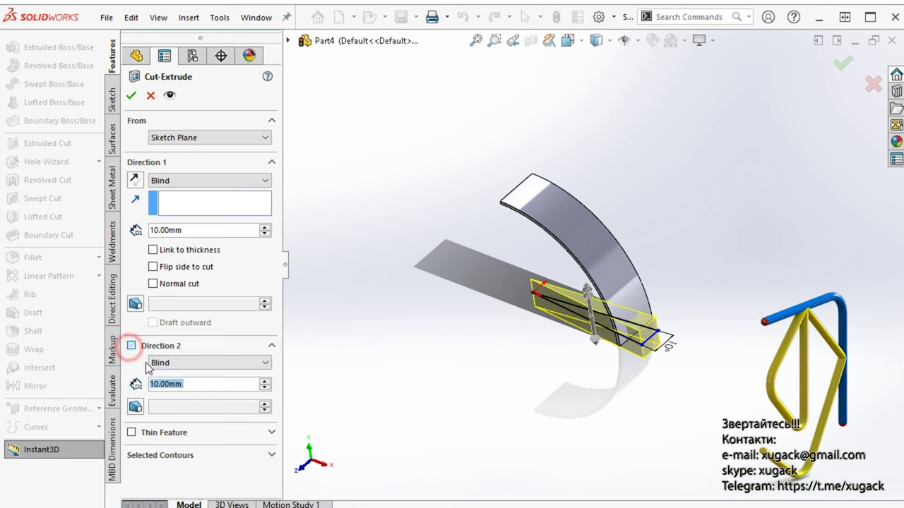
{"action": "left_click", "coordinate": [134, 182]}
{"action": "left_click", "coordinate": [130, 346]}
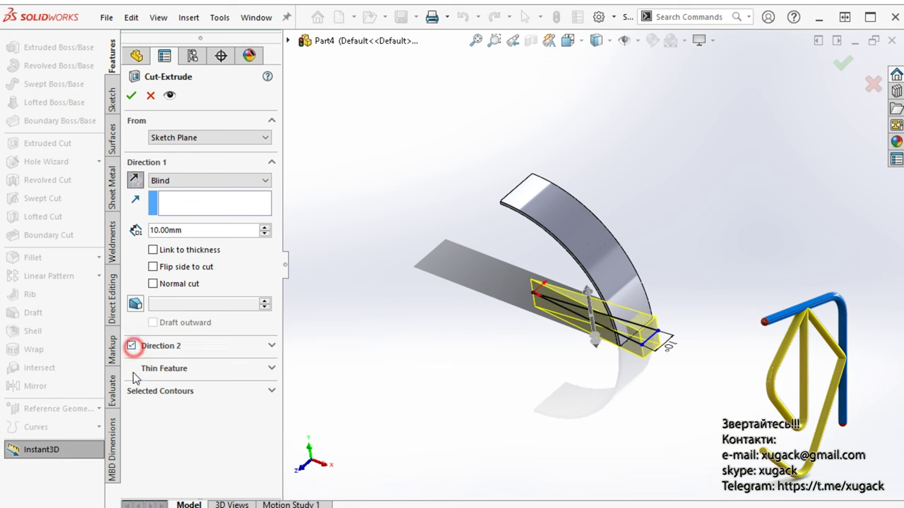
{"action": "left_click", "coordinate": [135, 368]}
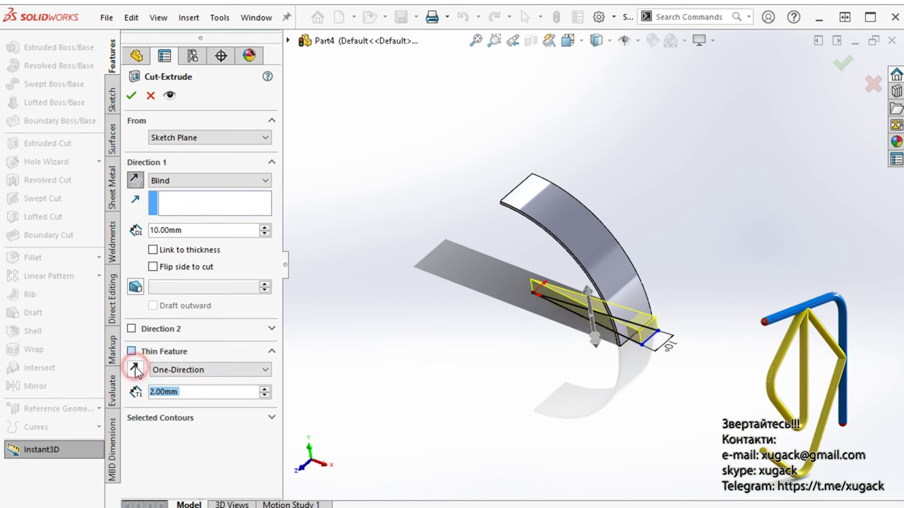
{"action": "left_click", "coordinate": [265, 389]}
{"action": "left_click", "coordinate": [265, 389]}
{"action": "left_click", "coordinate": [266, 389]}
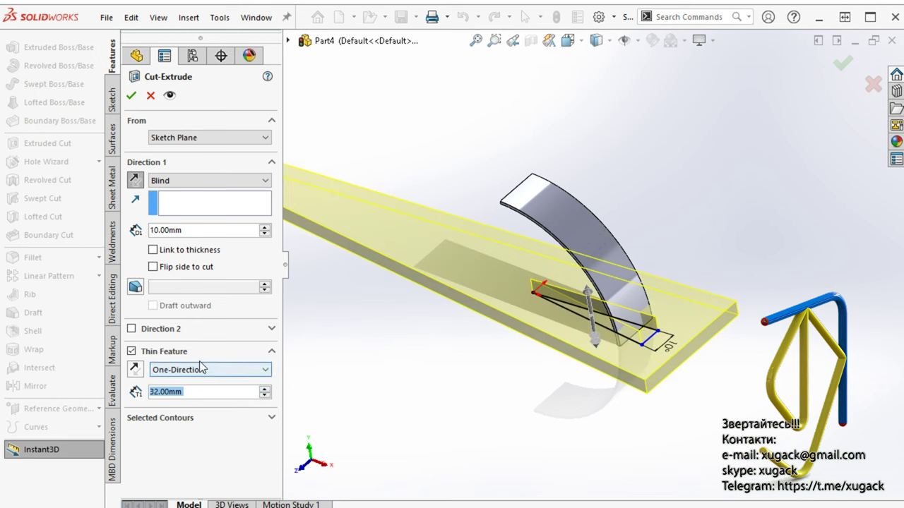
Step: Set the cut to Through All and commit Cut-Extrude-Thin1
{"action": "left_click", "coordinate": [135, 182]}
{"action": "left_click", "coordinate": [136, 182]}
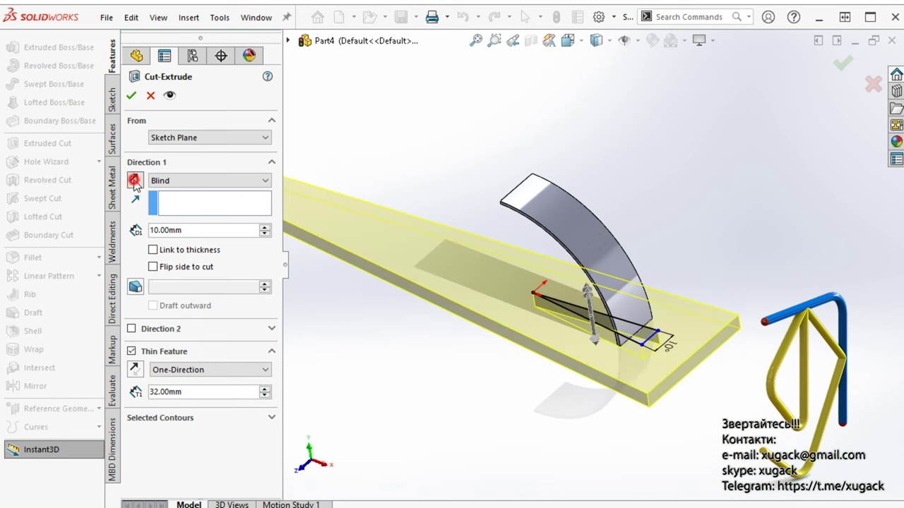
{"action": "left_click", "coordinate": [193, 181]}
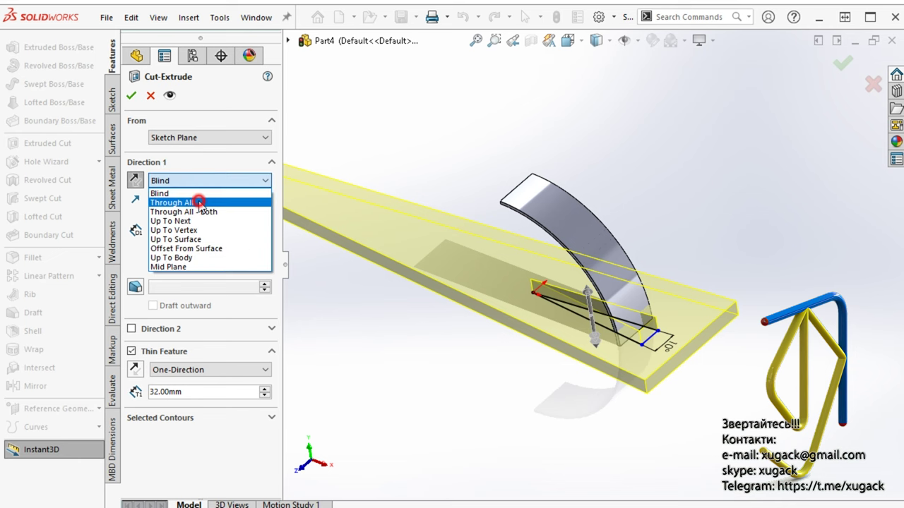
{"action": "left_click", "coordinate": [198, 202]}
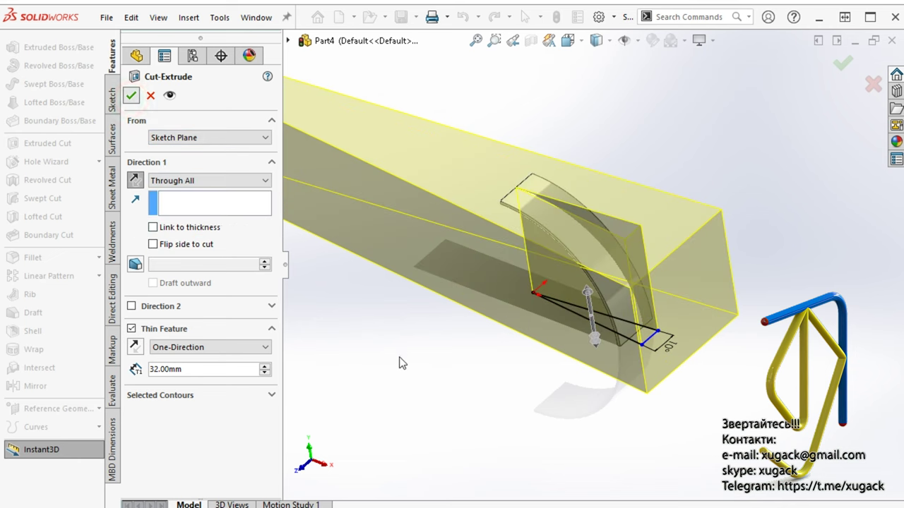
{"action": "key", "text": "Return"}
{"action": "middle_click_drag", "start_coordinate": [524, 245], "coordinate": [105, 216]}
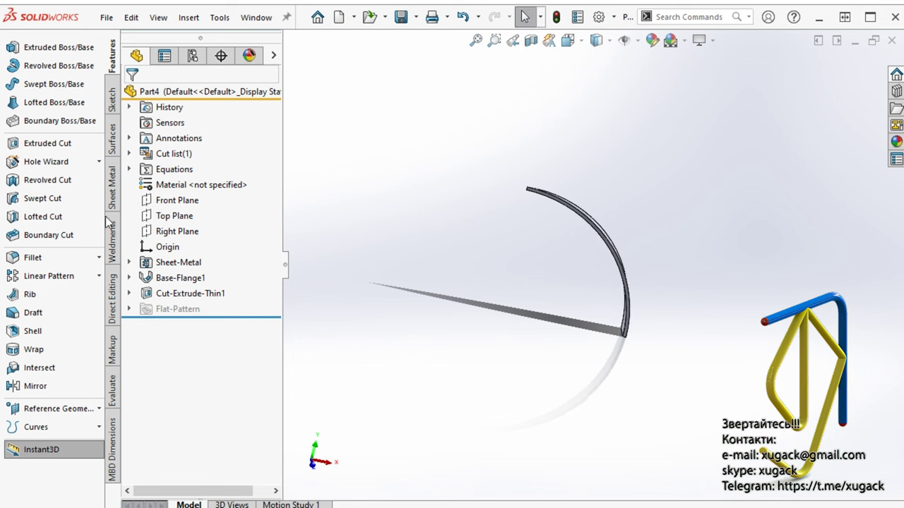
Step: Start a circular pattern about the bar's end edge with Cut-Extrude-Thin1 selected
{"action": "left_click", "coordinate": [99, 276]}
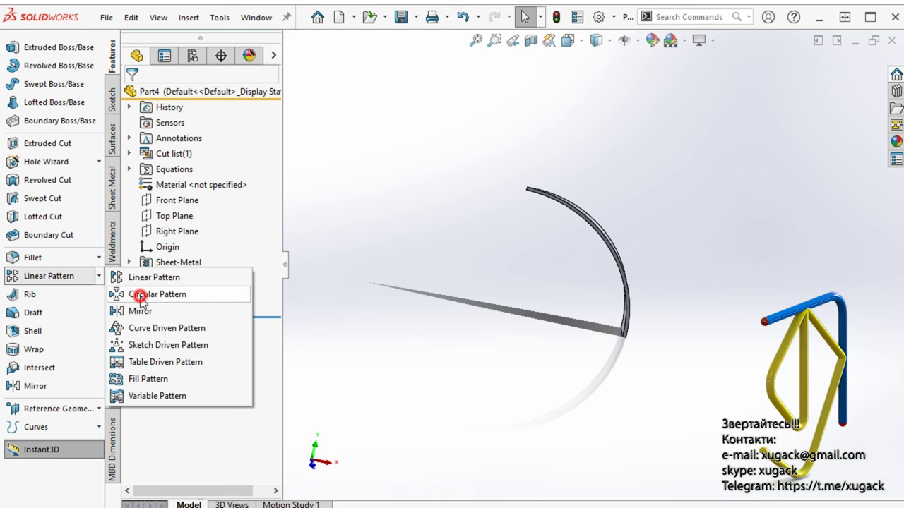
{"action": "left_click", "coordinate": [141, 296]}
{"action": "left_click", "coordinate": [209, 139]}
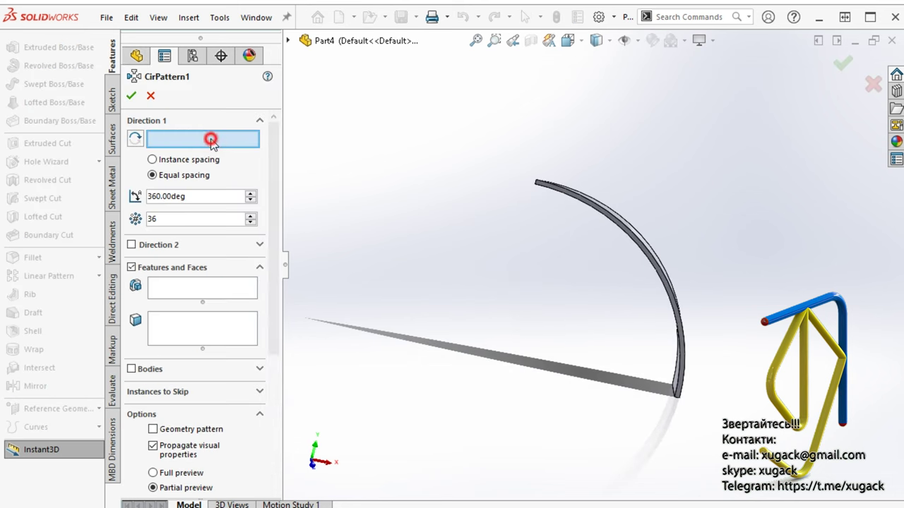
{"action": "scroll", "coordinate": [551, 197], "scroll_direction": "down", "scroll_amount": 5}
{"action": "scroll", "coordinate": [551, 196], "scroll_direction": "down", "scroll_amount": 2}
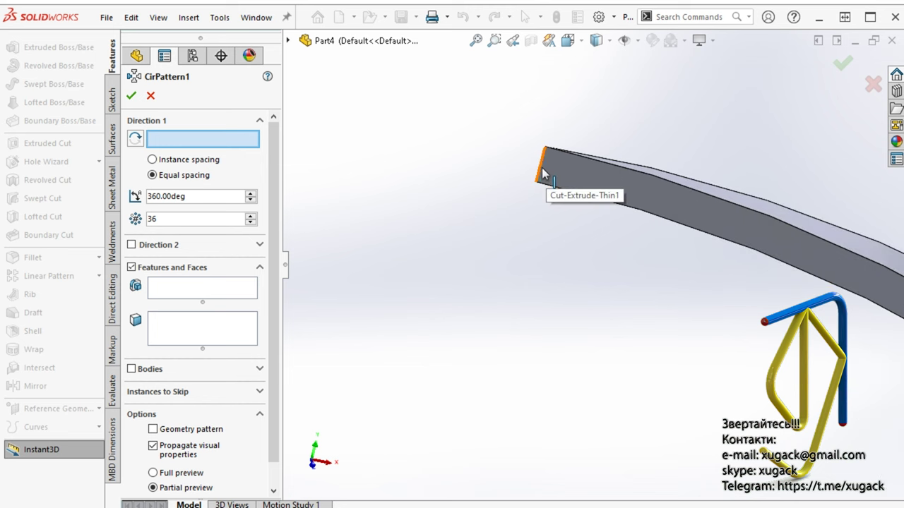
{"action": "left_click", "coordinate": [539, 167]}
{"action": "left_click", "coordinate": [216, 298]}
{"action": "scroll", "coordinate": [761, 381], "scroll_direction": "up", "scroll_amount": 3}
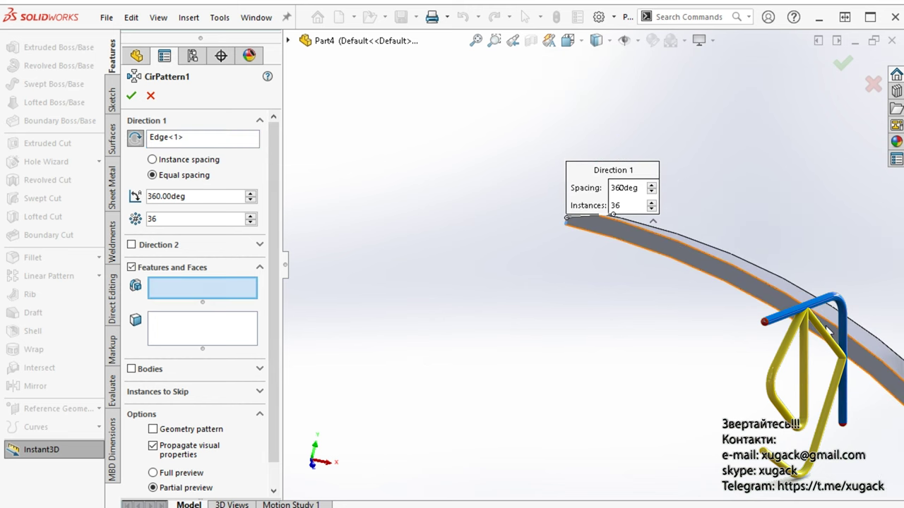
{"action": "left_click", "coordinate": [761, 381]}
Step: Swap the feature for the strip body and confirm the 36-instance, 360° pattern
{"action": "scroll", "coordinate": [761, 382], "scroll_direction": "up", "scroll_amount": 2}
{"action": "scroll", "coordinate": [761, 381], "scroll_direction": "up", "scroll_amount": 2}
{"action": "middle_click_drag", "start_coordinate": [761, 382], "coordinate": [688, 417]}
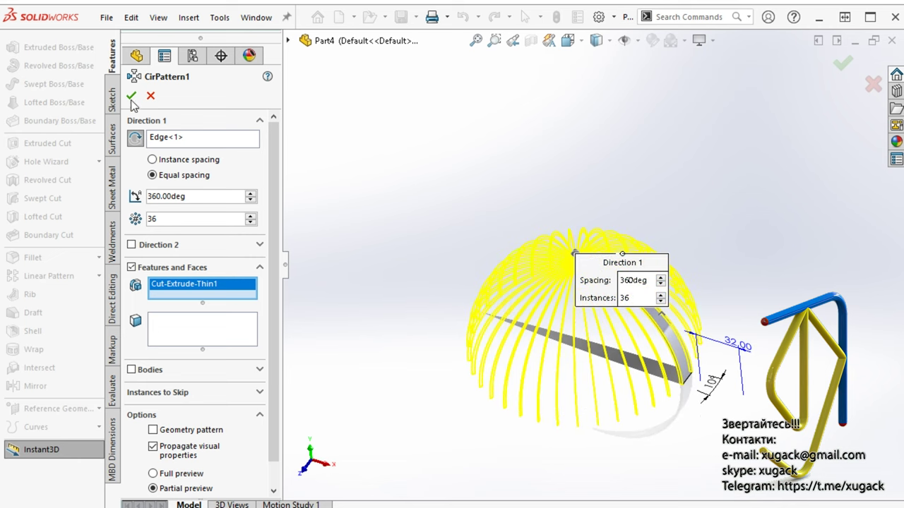
{"action": "right_click", "coordinate": [187, 302]}
{"action": "left_click", "coordinate": [201, 310]}
{"action": "left_click", "coordinate": [130, 371]}
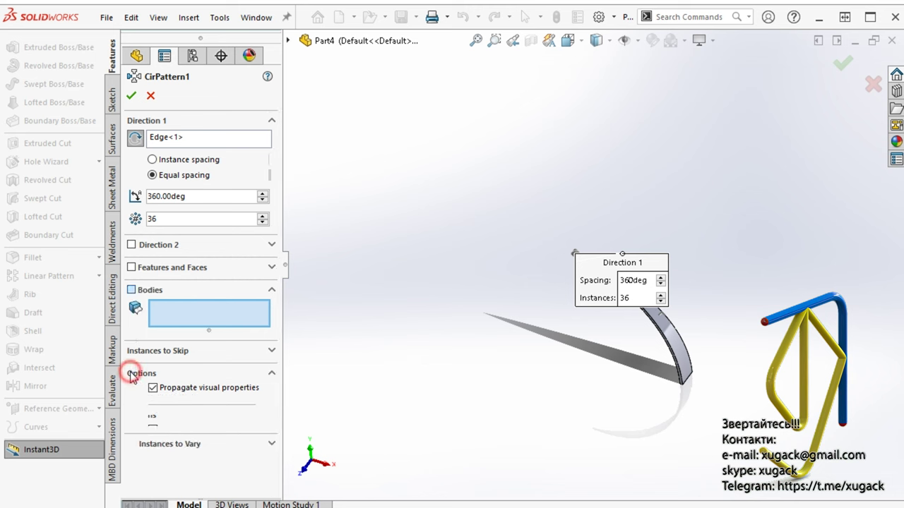
{"action": "scroll", "coordinate": [672, 401], "scroll_direction": "down", "scroll_amount": 5}
{"action": "left_click", "coordinate": [692, 278]}
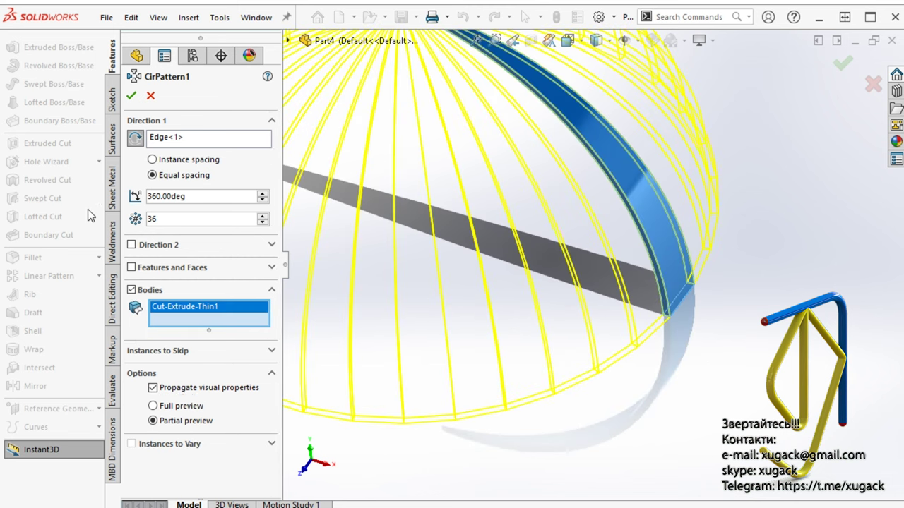
{"action": "left_click", "coordinate": [137, 100]}
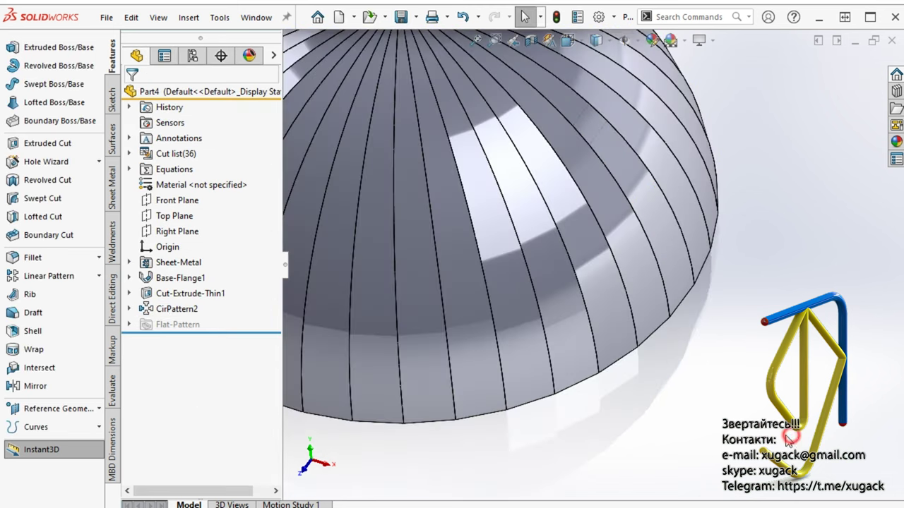
{"action": "scroll", "coordinate": [741, 430], "scroll_direction": "up", "scroll_amount": 5}
Step: Turn to the Front view and start a sketch on the Front Plane
{"action": "middle_click_drag", "start_coordinate": [684, 314], "coordinate": [567, 121]}
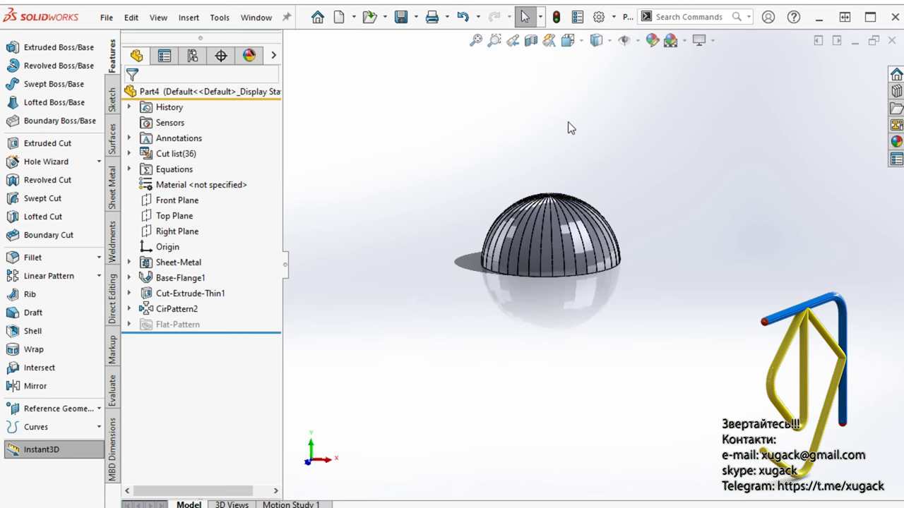
{"action": "left_click", "coordinate": [572, 42]}
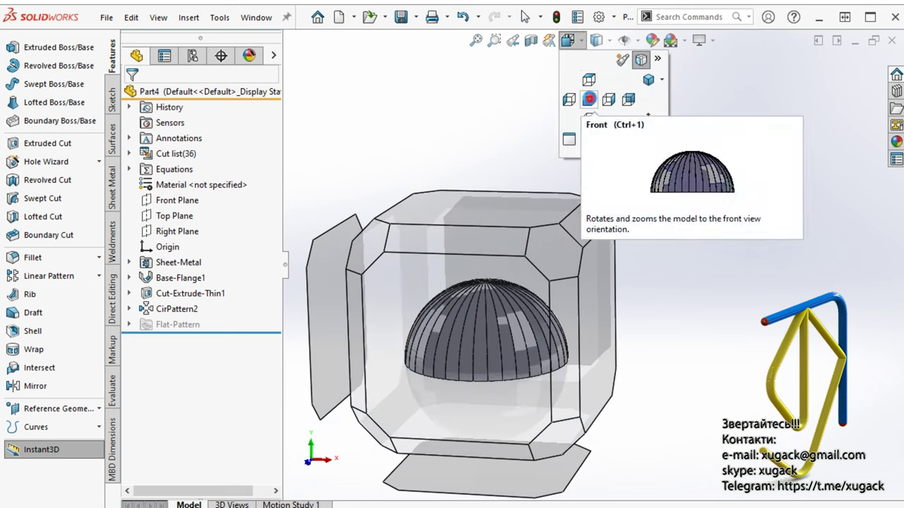
{"action": "left_click", "coordinate": [589, 96]}
{"action": "left_click", "coordinate": [176, 200]}
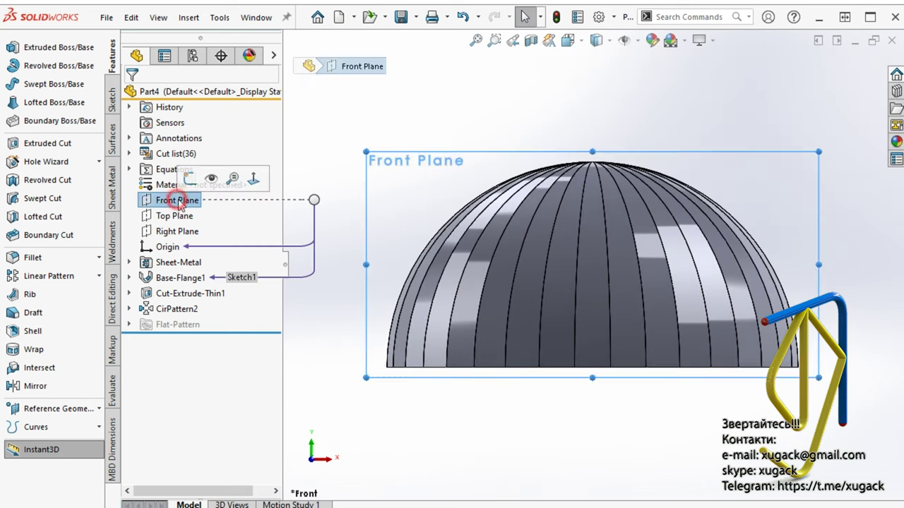
{"action": "left_click", "coordinate": [192, 180]}
Step: Draw a tilted three-point rectangle across the top of the dome
{"action": "left_click", "coordinate": [41, 88]}
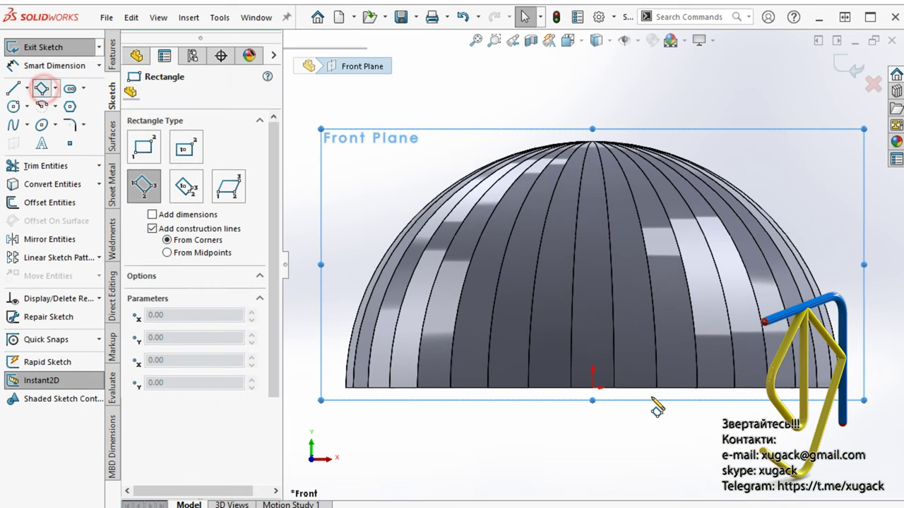
{"action": "scroll", "coordinate": [515, 261], "scroll_direction": "up", "scroll_amount": 5}
{"action": "left_click", "coordinate": [410, 162]}
{"action": "left_click", "coordinate": [732, 136]}
{"action": "left_click", "coordinate": [686, 114]}
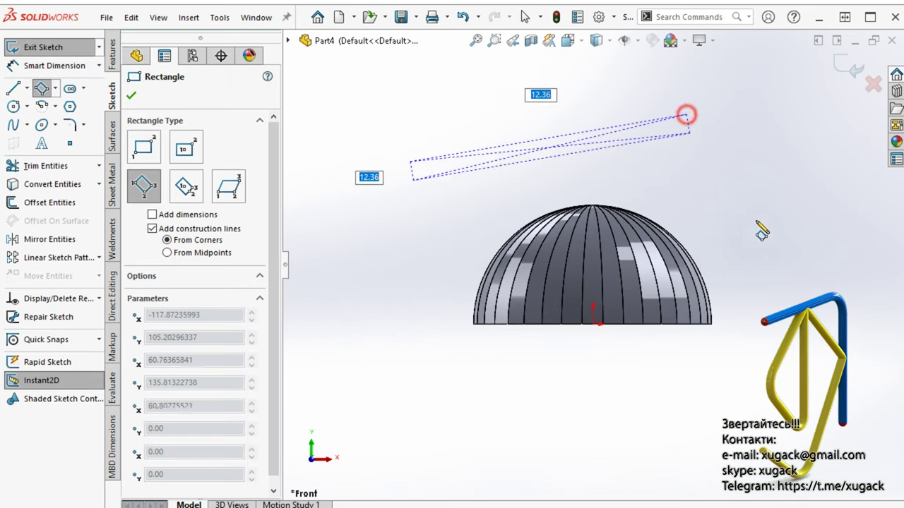
{"action": "left_click", "coordinate": [795, 233]}
{"action": "scroll", "coordinate": [785, 244], "scroll_direction": "down", "scroll_amount": 2}
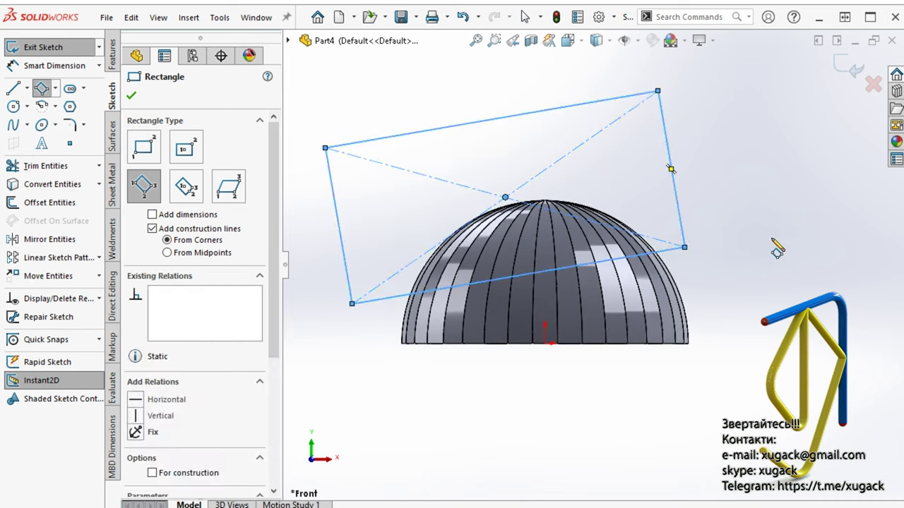
{"action": "key", "text": "Escape"}
Step: Stretch the rectangle's right side further outward
{"action": "left_click", "coordinate": [676, 178]}
{"action": "left_click_drag", "start_coordinate": [675, 178], "coordinate": [725, 160]}
{"action": "left_click", "coordinate": [762, 398]}
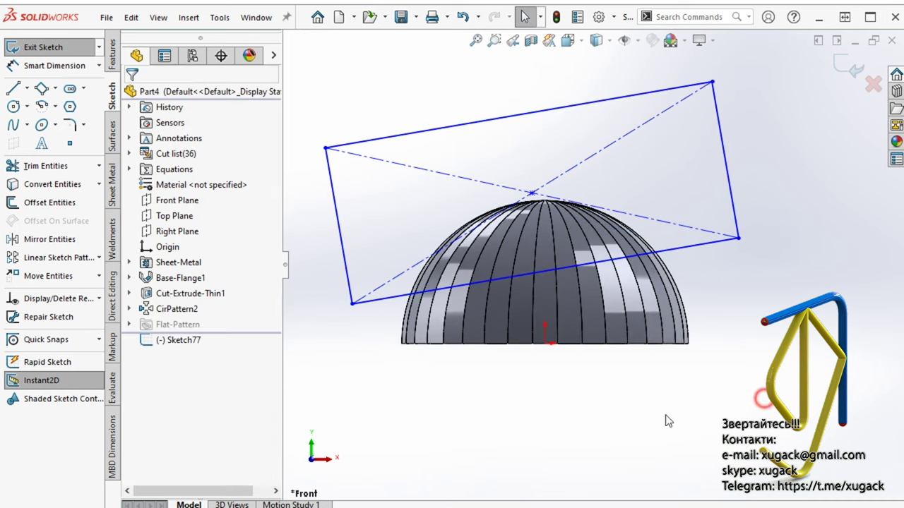
{"action": "left_click", "coordinate": [113, 56]}
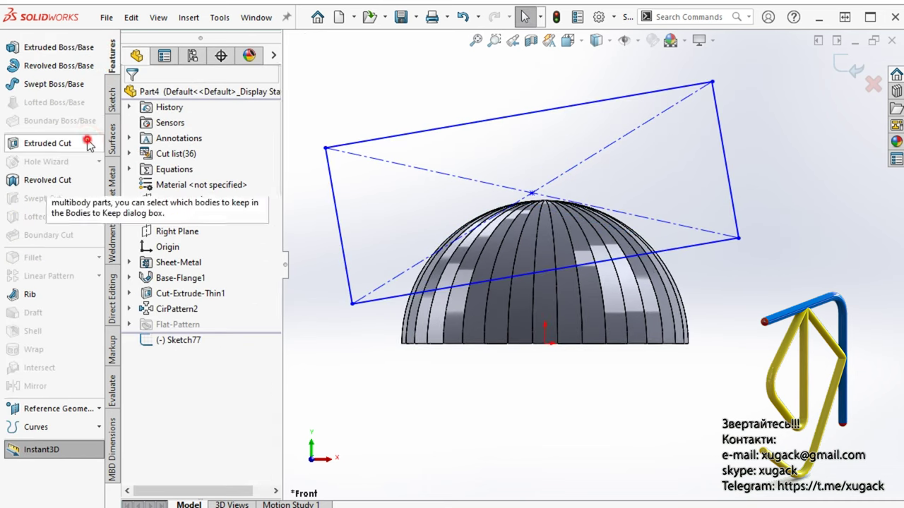
Step: Extrude-cut the rectangle Through All in both directions to slice the dome's top at an angle
{"action": "left_click", "coordinate": [50, 142]}
{"action": "left_click", "coordinate": [233, 182]}
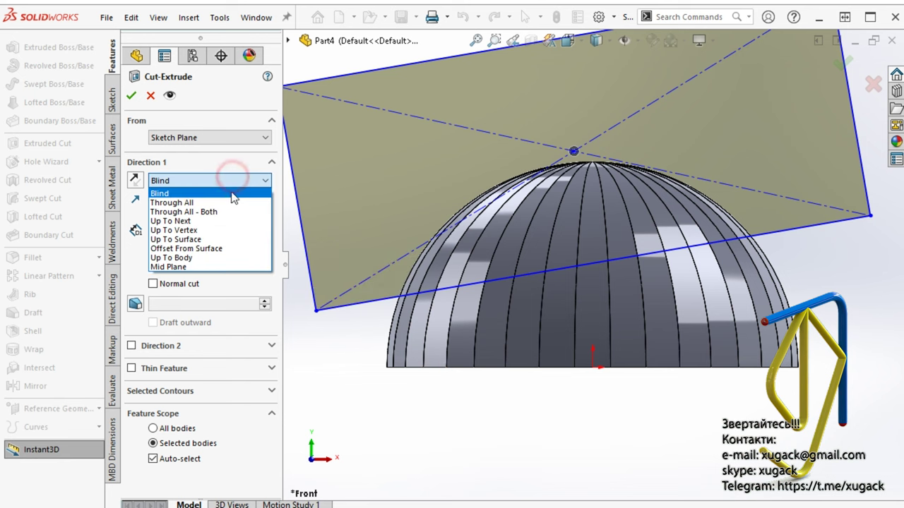
{"action": "left_click", "coordinate": [228, 209]}
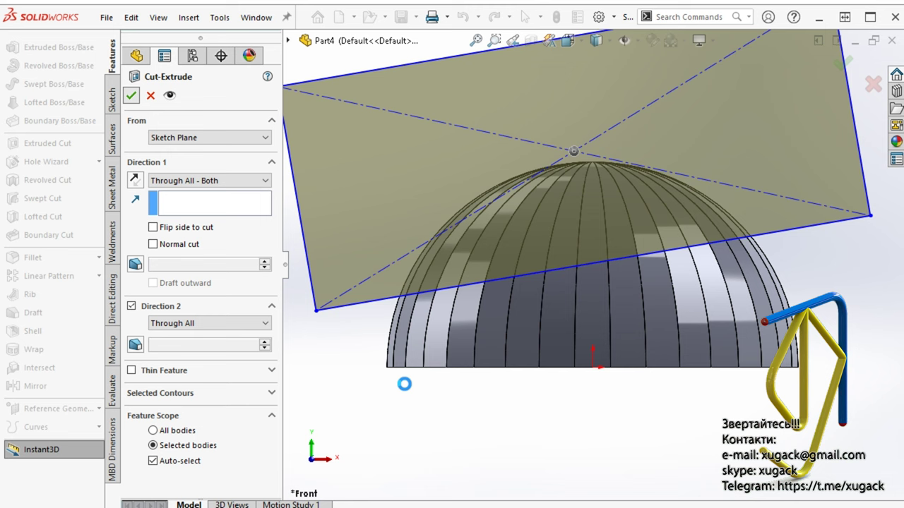
{"action": "key", "text": "Return"}
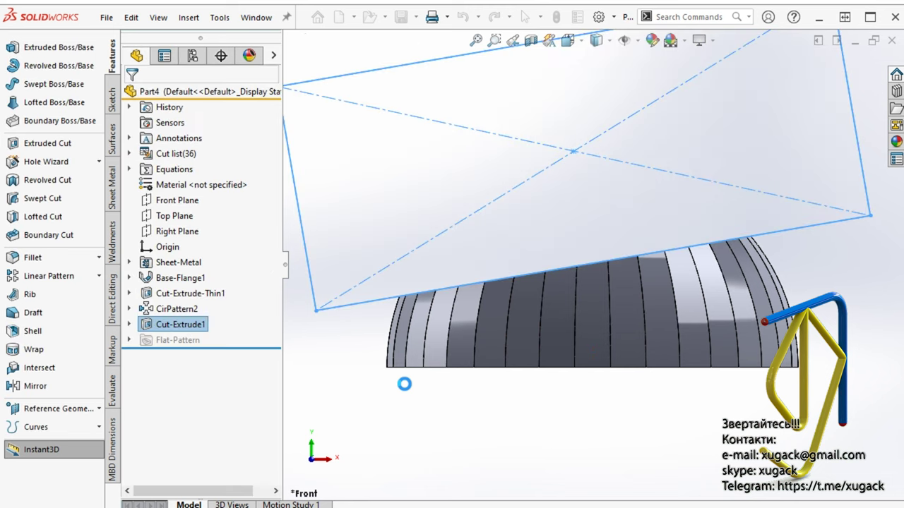
{"action": "mouse_move", "coordinate": [405, 384]}
{"action": "middle_mouse_down"}
{"action": "mouse_move", "coordinate": [484, 402]}
{"action": "mouse_move", "coordinate": [460, 444]}
{"action": "mouse_move", "coordinate": [177, 345]}
{"action": "middle_mouse_up"}
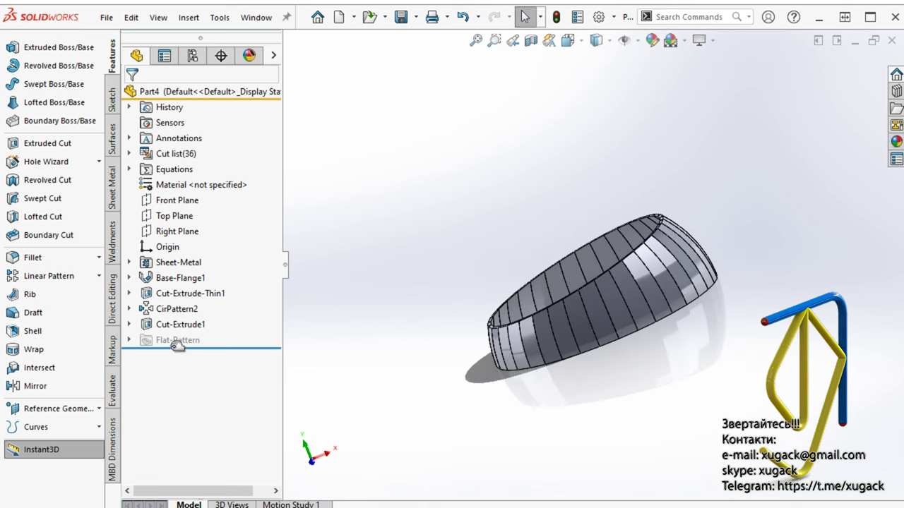
Step: View the model from the Front and expand Cut-Extrude1 to reveal Sketch77
{"action": "left_click", "coordinate": [174, 325]}
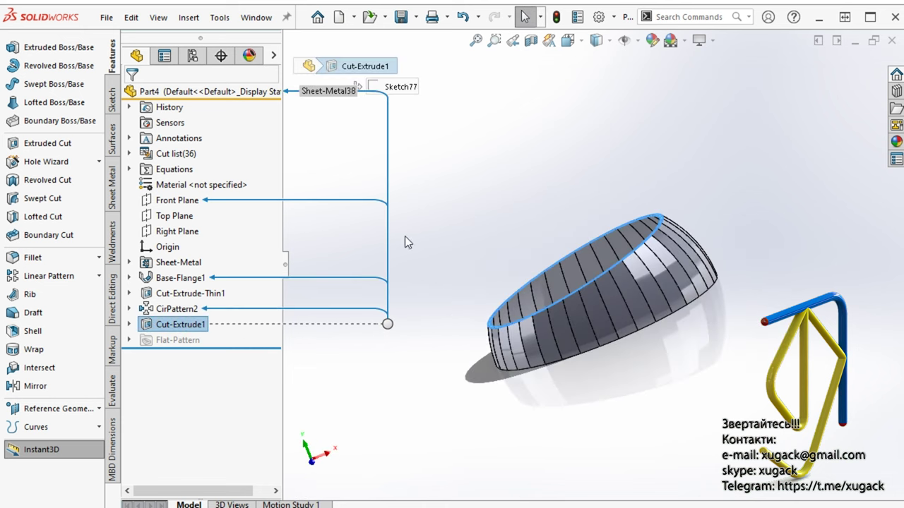
{"action": "left_click", "coordinate": [569, 41]}
{"action": "left_click", "coordinate": [587, 100]}
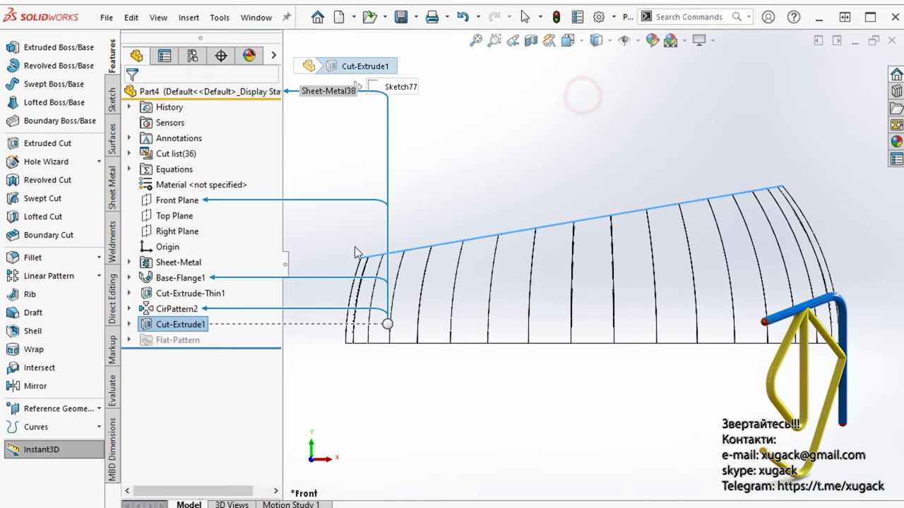
{"action": "left_click", "coordinate": [129, 324]}
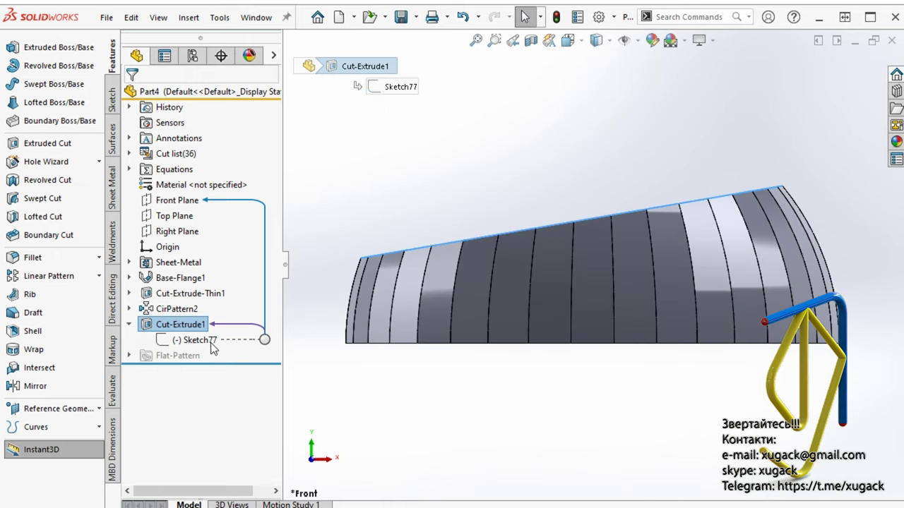
{"action": "left_click", "coordinate": [190, 340]}
{"action": "left_click", "coordinate": [784, 199]}
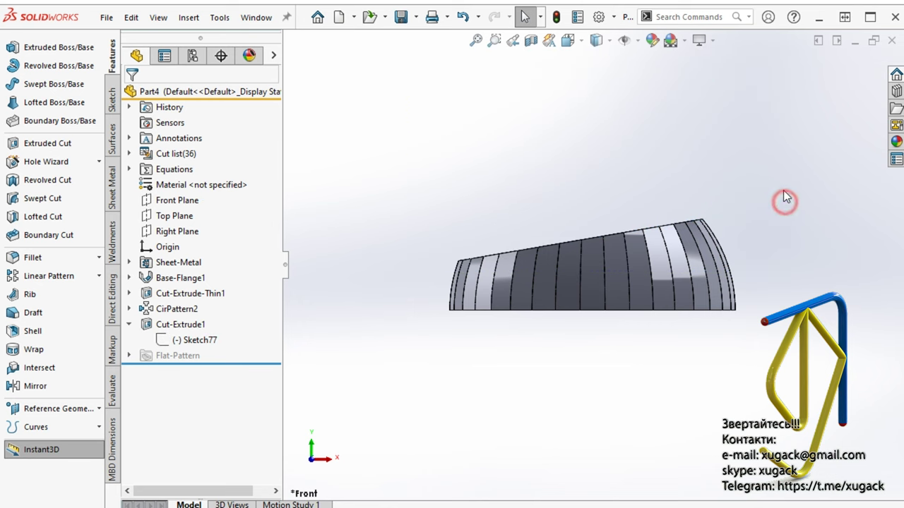
Step: Edit Sketch77, raising the rectangle's right corner to steepen the cut, then rebuild
{"action": "left_click", "coordinate": [185, 340]}
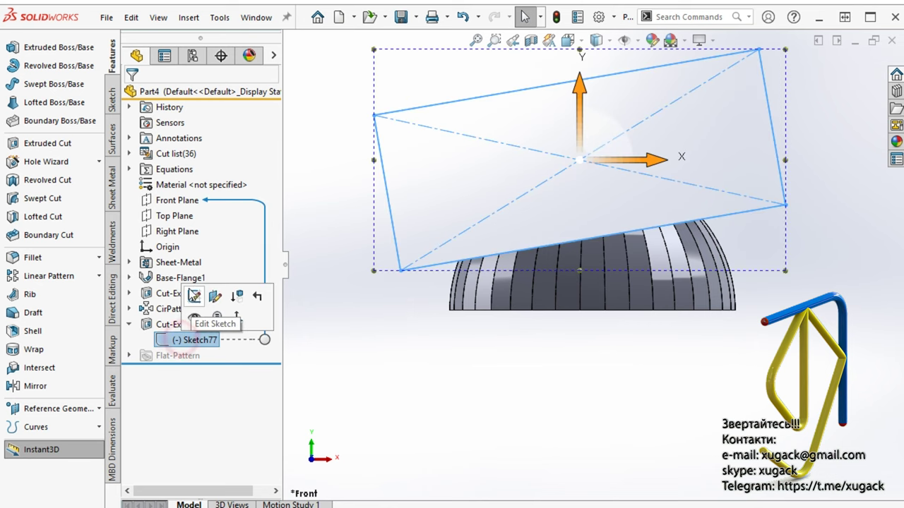
{"action": "left_click", "coordinate": [188, 342]}
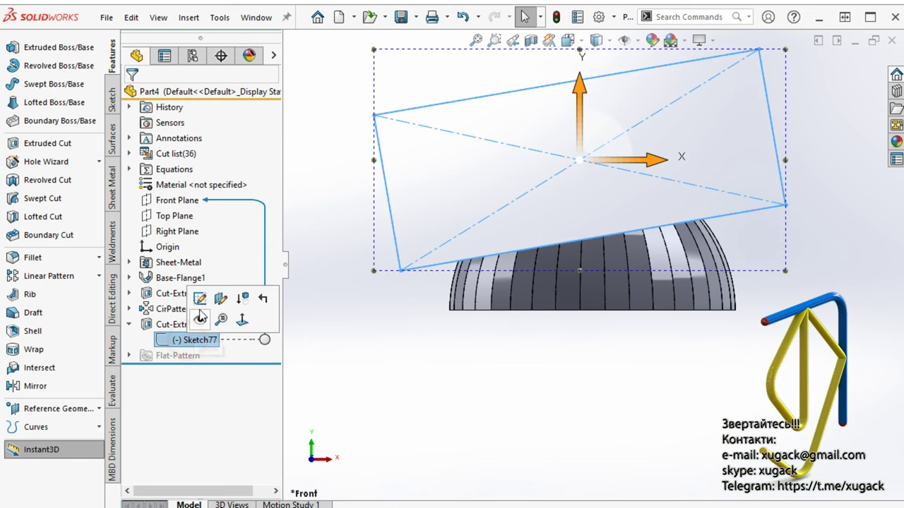
{"action": "left_click", "coordinate": [388, 412]}
{"action": "left_click", "coordinate": [165, 340]}
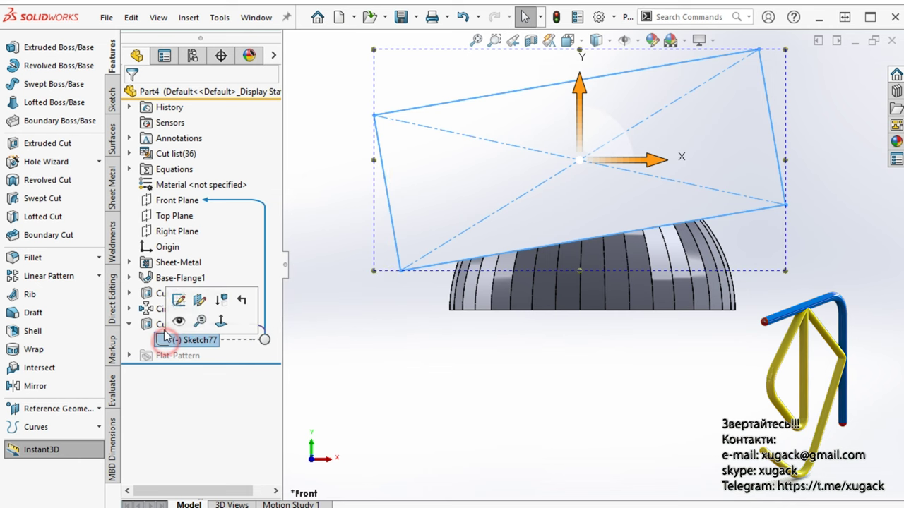
{"action": "left_click", "coordinate": [178, 301]}
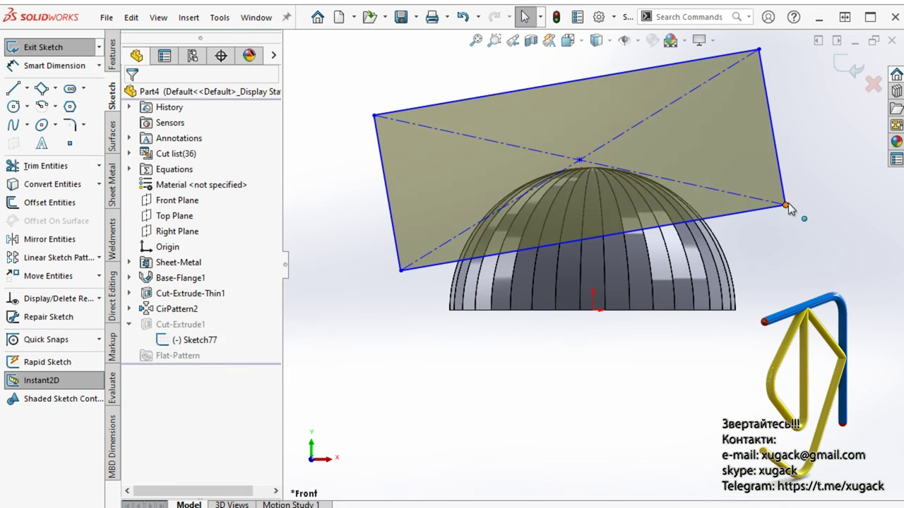
{"action": "left_click_drag", "start_coordinate": [785, 206], "coordinate": [778, 173]}
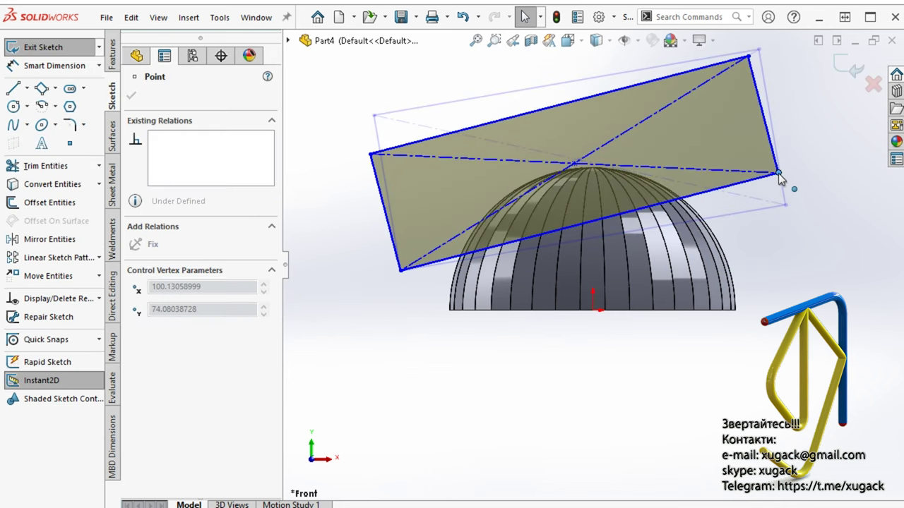
{"action": "left_click", "coordinate": [849, 70]}
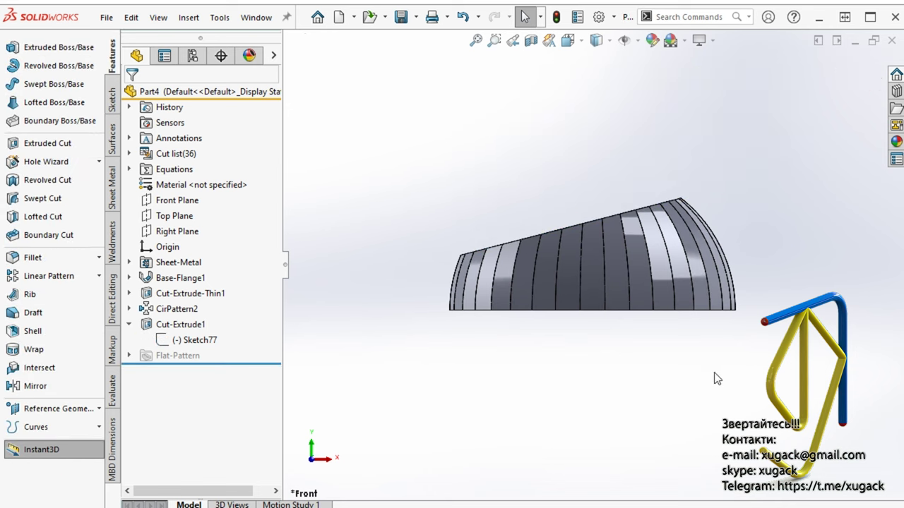
Step: Unsuppress Flat-Pattern21 to preview its flattened strip, then suppress it again
{"action": "middle_click_drag", "start_coordinate": [678, 382], "coordinate": [546, 429]}
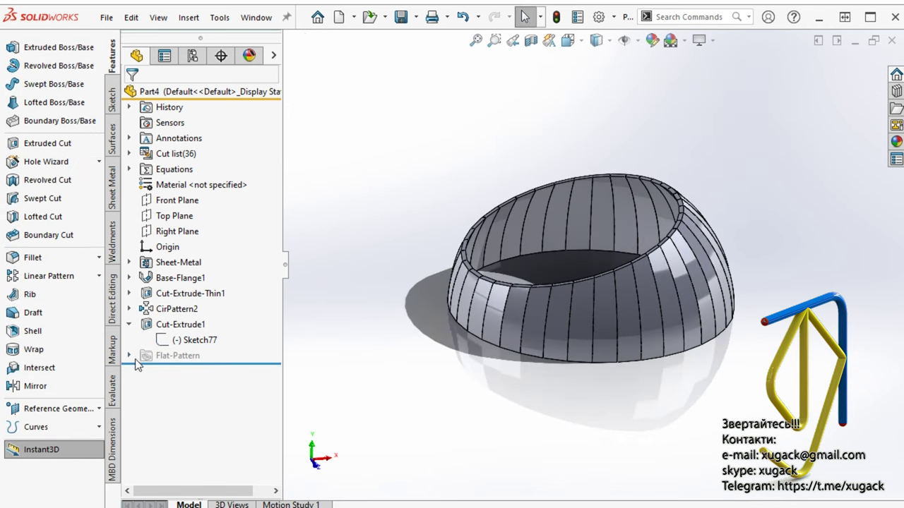
{"action": "left_click", "coordinate": [129, 355]}
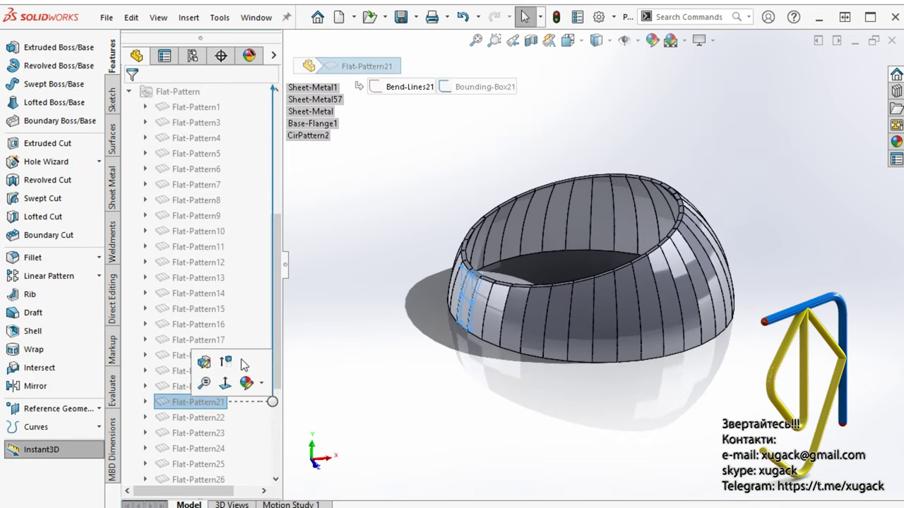
{"action": "left_click", "coordinate": [225, 362]}
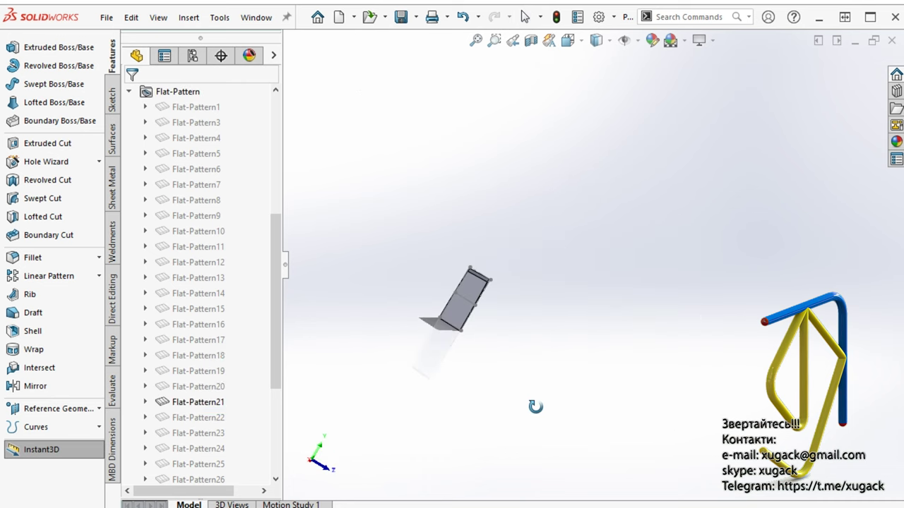
{"action": "left_click", "coordinate": [201, 402]}
{"action": "left_click", "coordinate": [240, 357]}
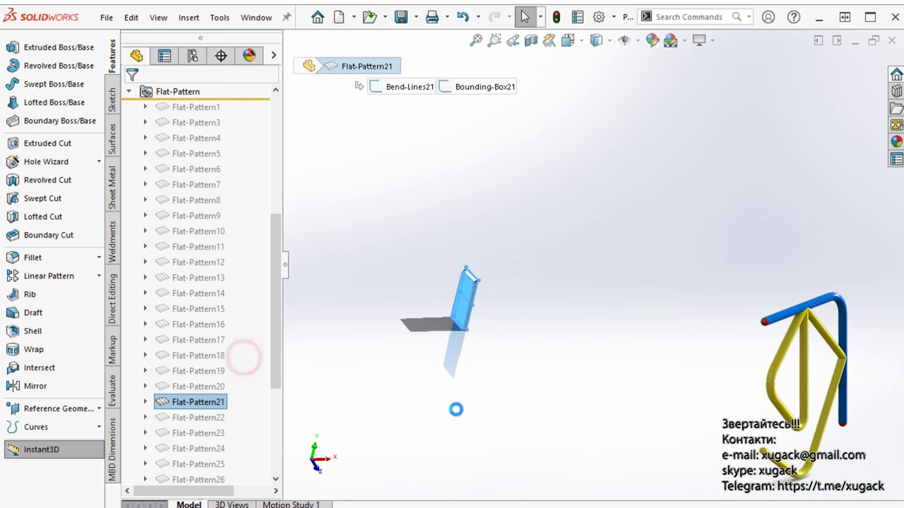
{"action": "scroll", "coordinate": [158, 416], "scroll_direction": "down", "scroll_amount": 4}
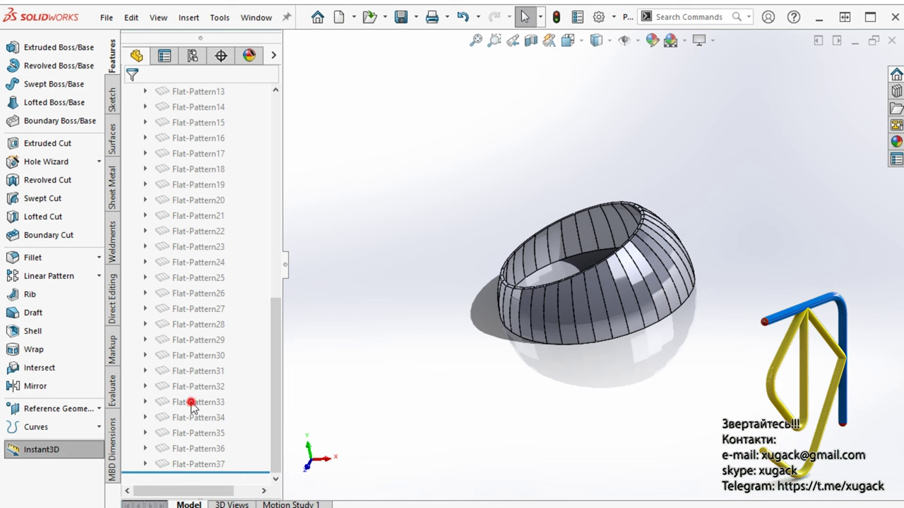
Step: Inspect Flat-Pattern33's flattened strip, then suppress it to refold the dome
{"action": "left_click", "coordinate": [192, 401]}
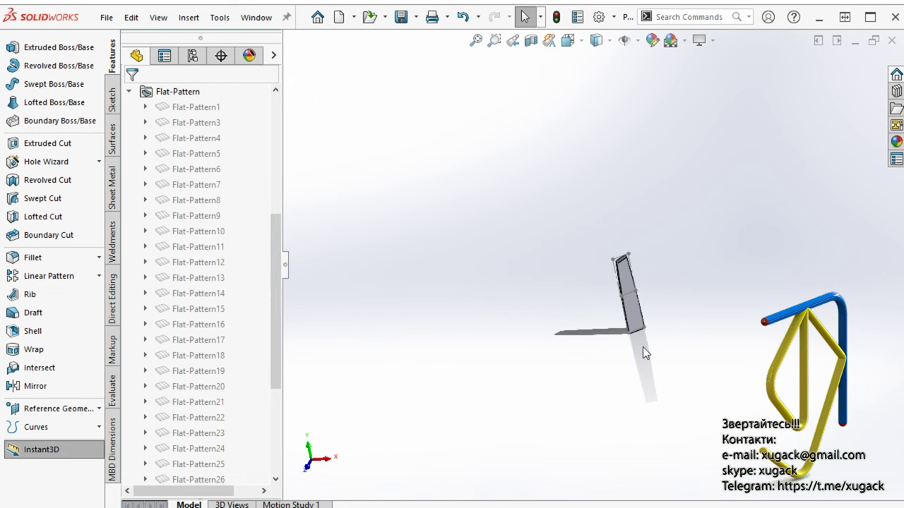
{"action": "mouse_move", "coordinate": [644, 348]}
{"action": "middle_mouse_down"}
{"action": "mouse_move", "coordinate": [631, 259]}
{"action": "mouse_move", "coordinate": [766, 252]}
{"action": "mouse_move", "coordinate": [598, 269]}
{"action": "middle_mouse_up"}
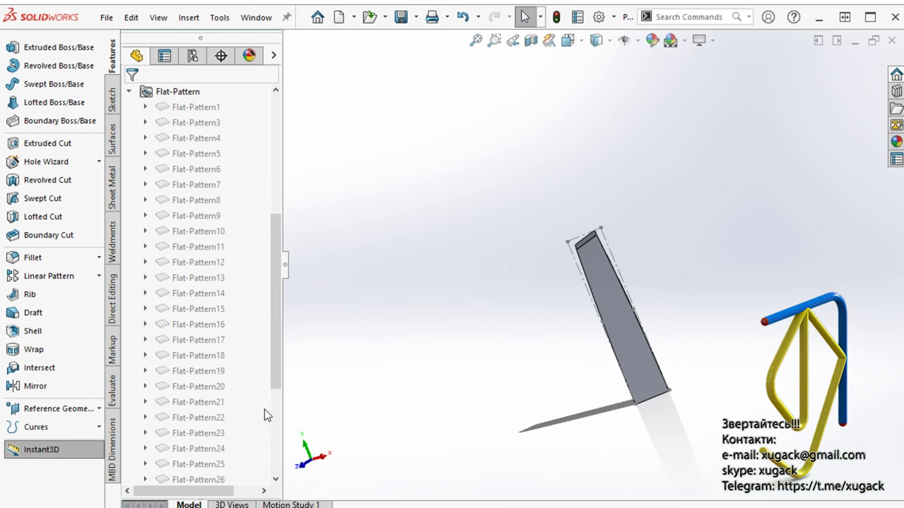
{"action": "scroll", "coordinate": [233, 421], "scroll_direction": "down", "scroll_amount": 4}
{"action": "left_click", "coordinate": [229, 401]}
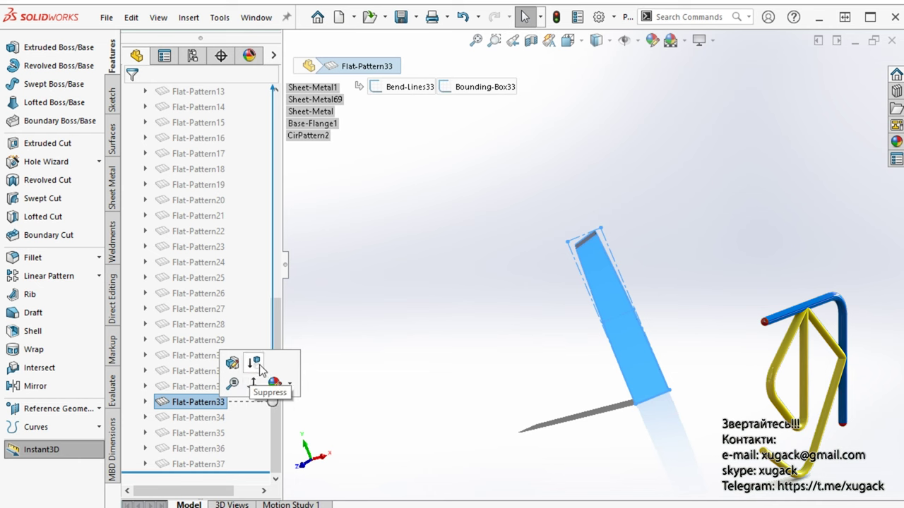
{"action": "left_click", "coordinate": [232, 384]}
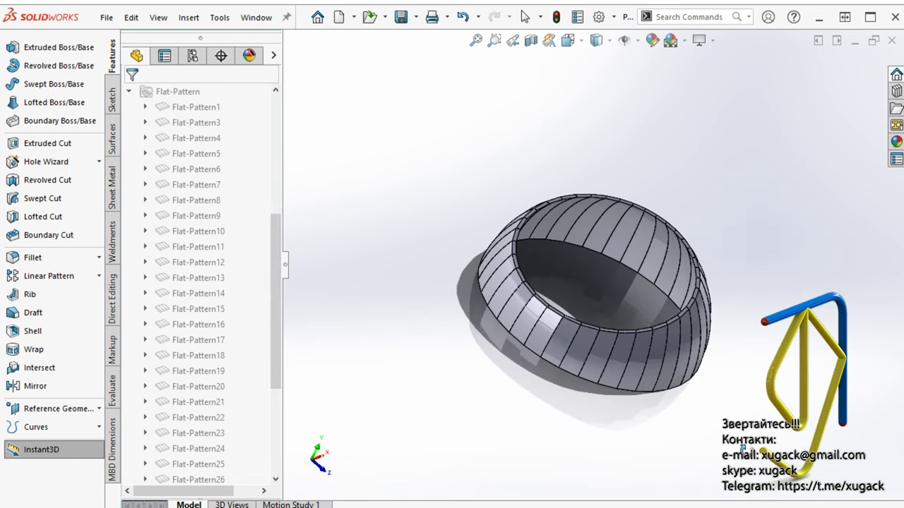
{"action": "middle_click_drag", "start_coordinate": [625, 422], "coordinate": [309, 367]}
{"action": "scroll", "coordinate": [221, 352], "scroll_direction": "up", "scroll_amount": 5}
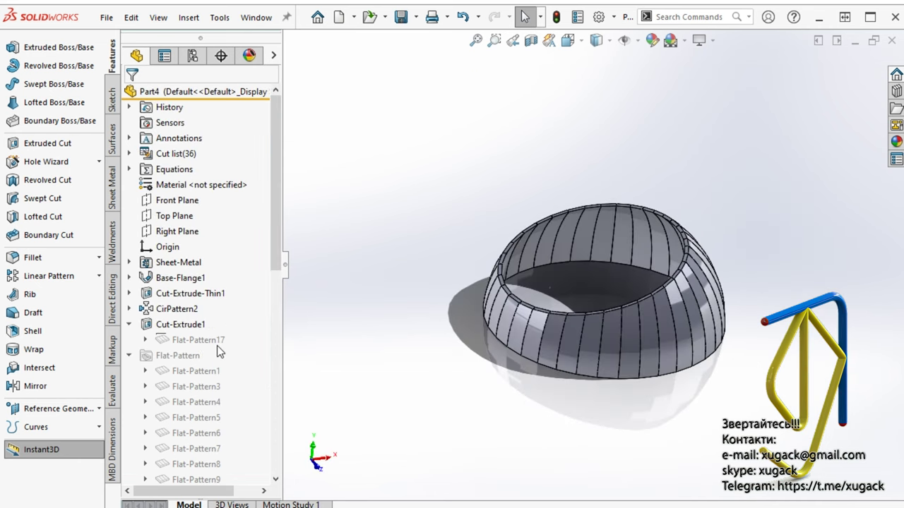
Step: Collapse Flat-Pattern and Cut-Extrude1, then reorient to look down into the slanted open top
{"action": "left_click", "coordinate": [129, 355]}
{"action": "left_click", "coordinate": [128, 324]}
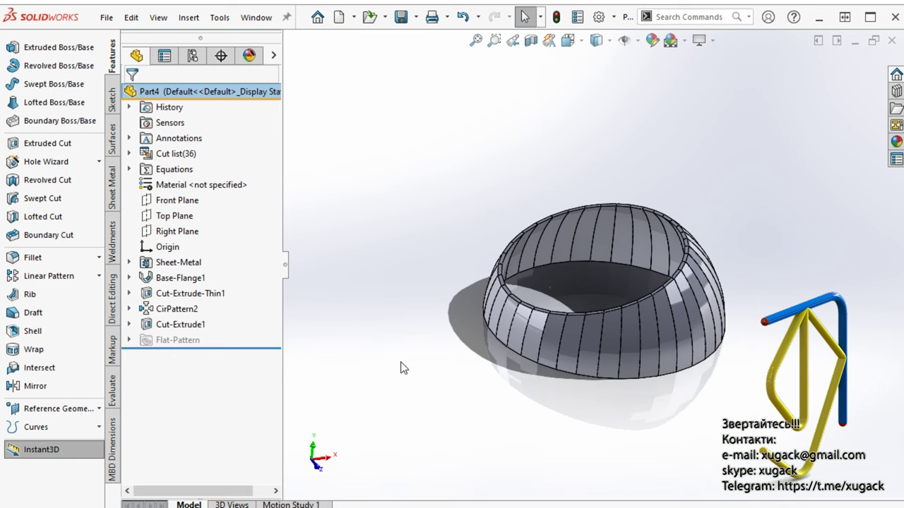
{"action": "middle_click_drag", "start_coordinate": [402, 367], "coordinate": [435, 229]}
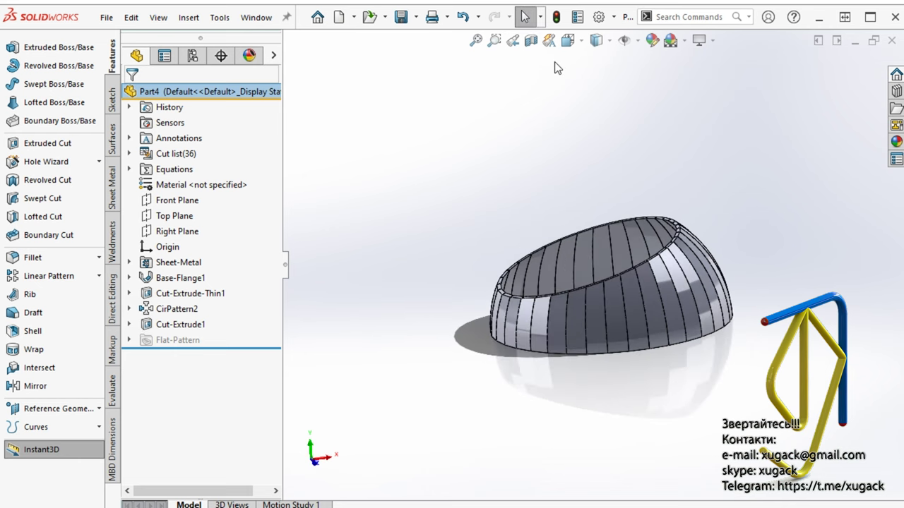
{"action": "left_click", "coordinate": [577, 46]}
{"action": "left_click", "coordinate": [414, 273]}
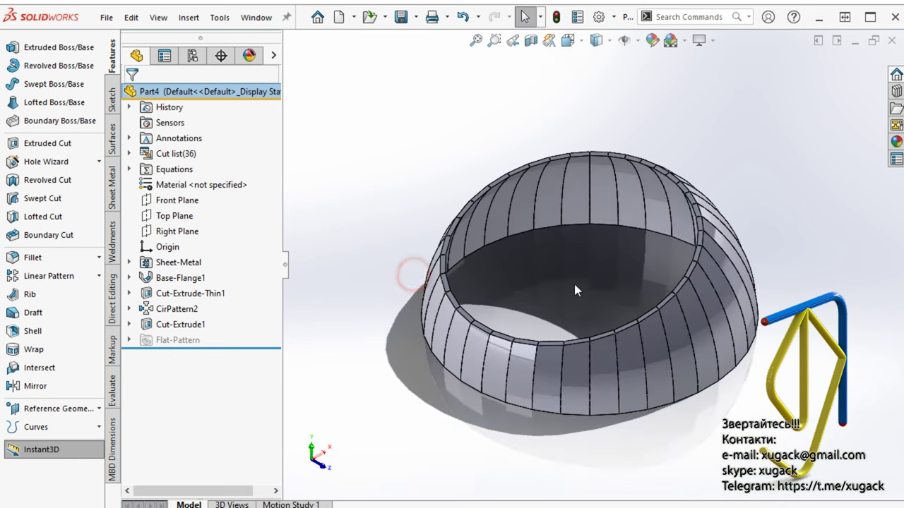